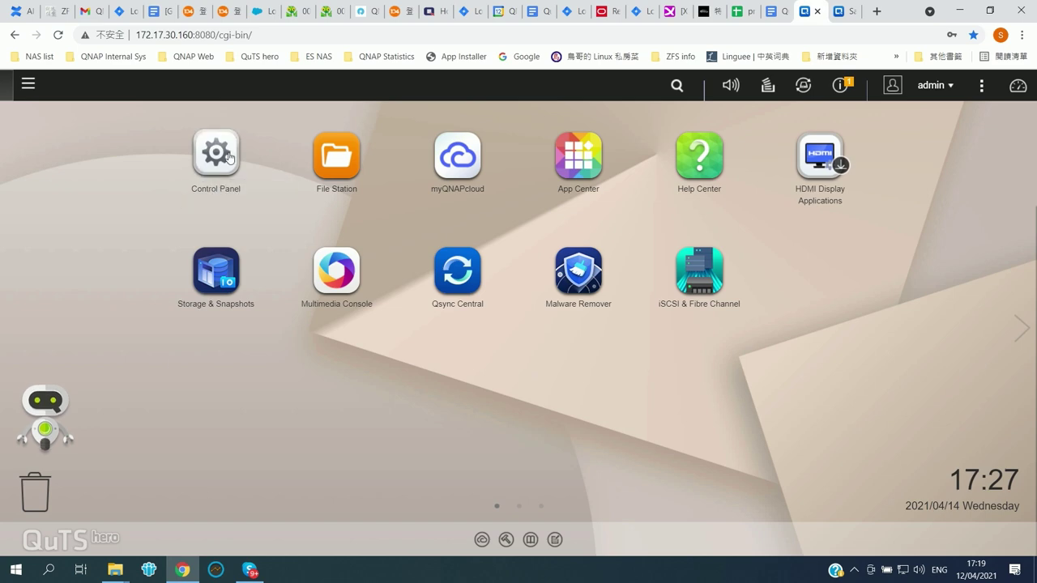
Step: From Control Panel, open Storage & Snapshots > Storage/Snapshots and start Create > New Storage Pool
left_click(202, 150)
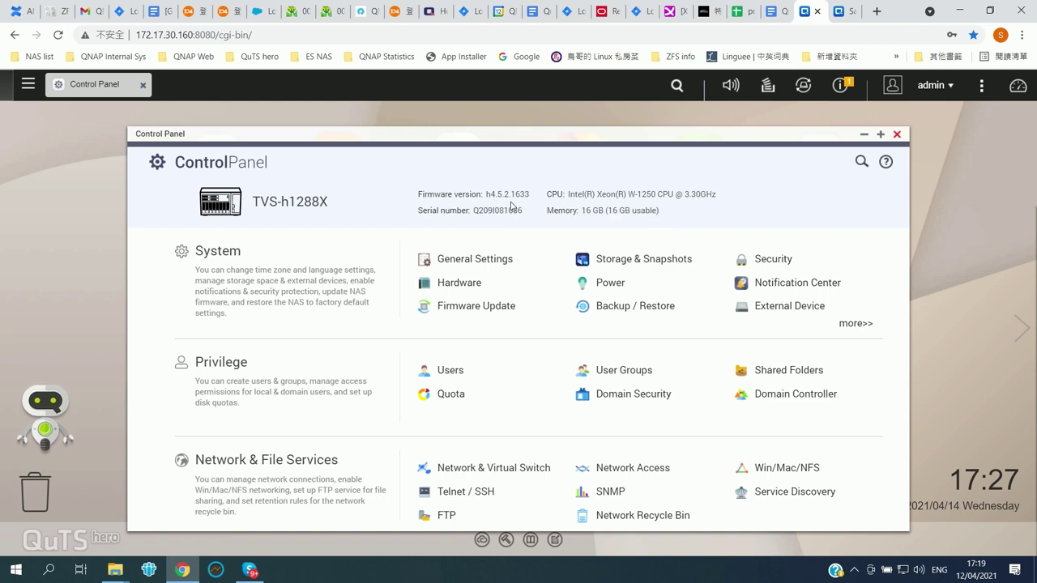
left_click(863, 133)
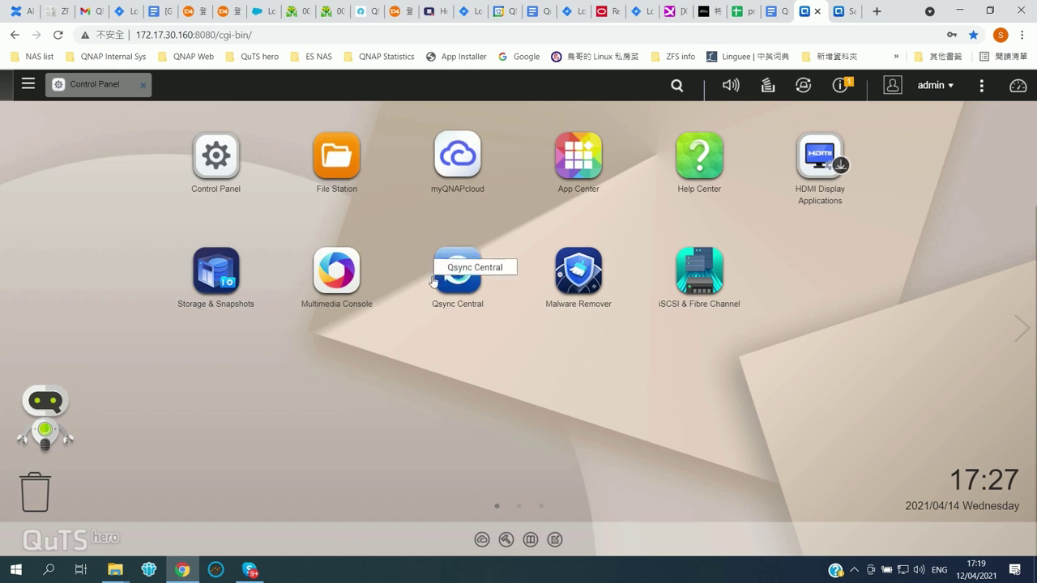
left_click(215, 271)
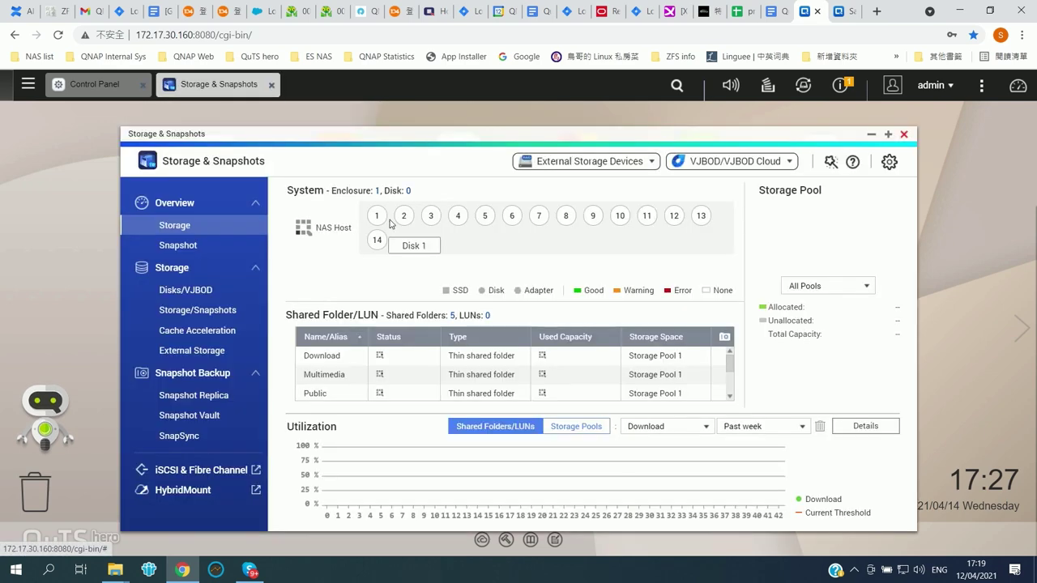
left_click(209, 314)
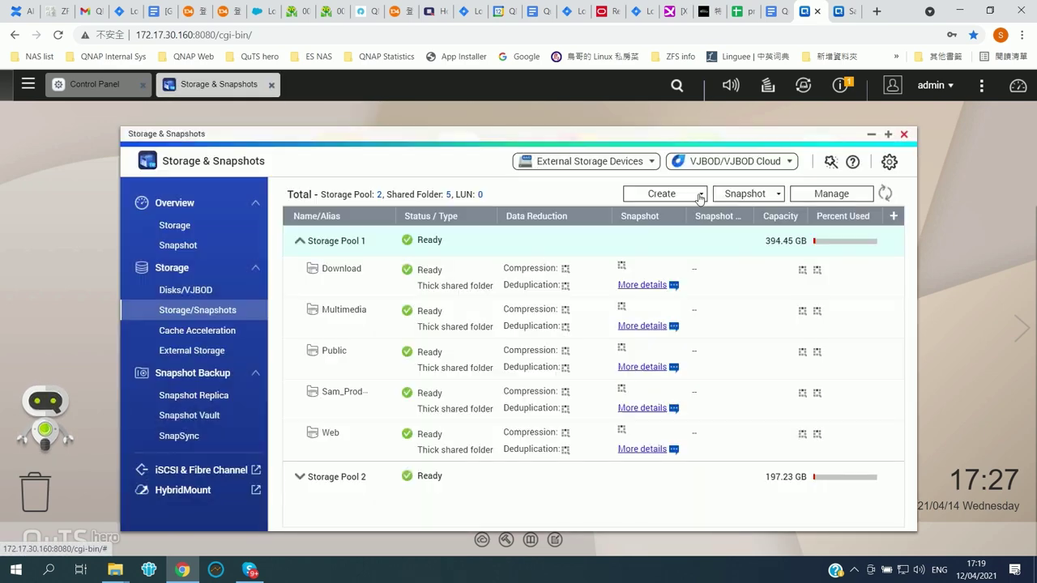
left_click(668, 195)
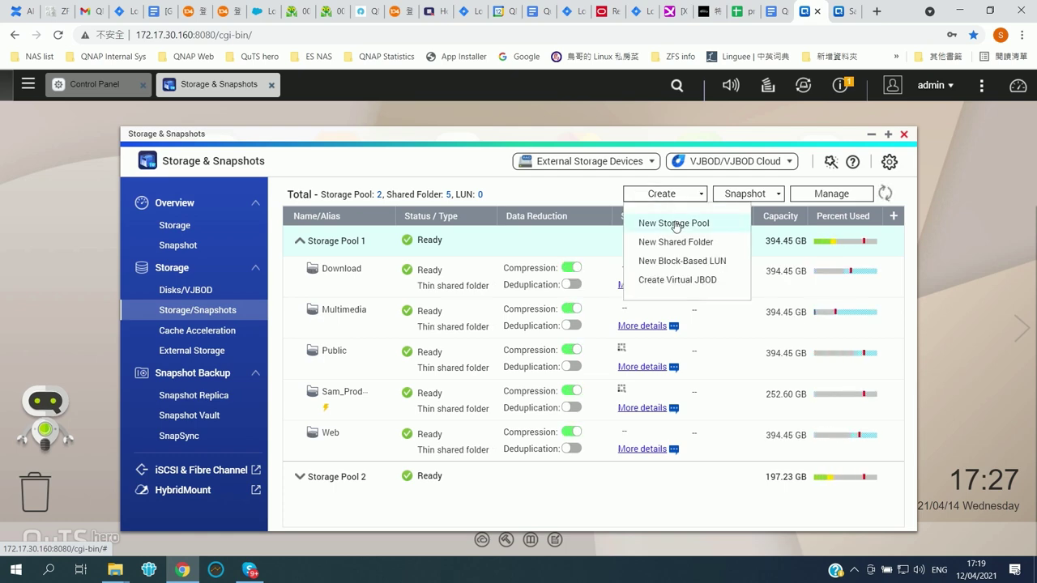
left_click(674, 224)
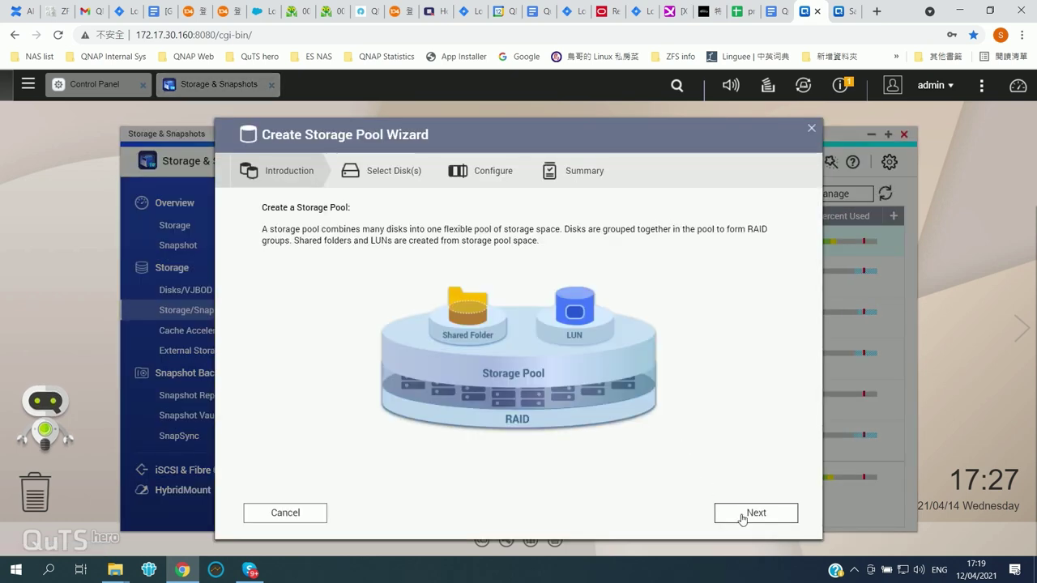
Step: Advance to the Select Disk(s) page, check the QSAL info, then close the Create Storage Pool Wizard
left_click(741, 517)
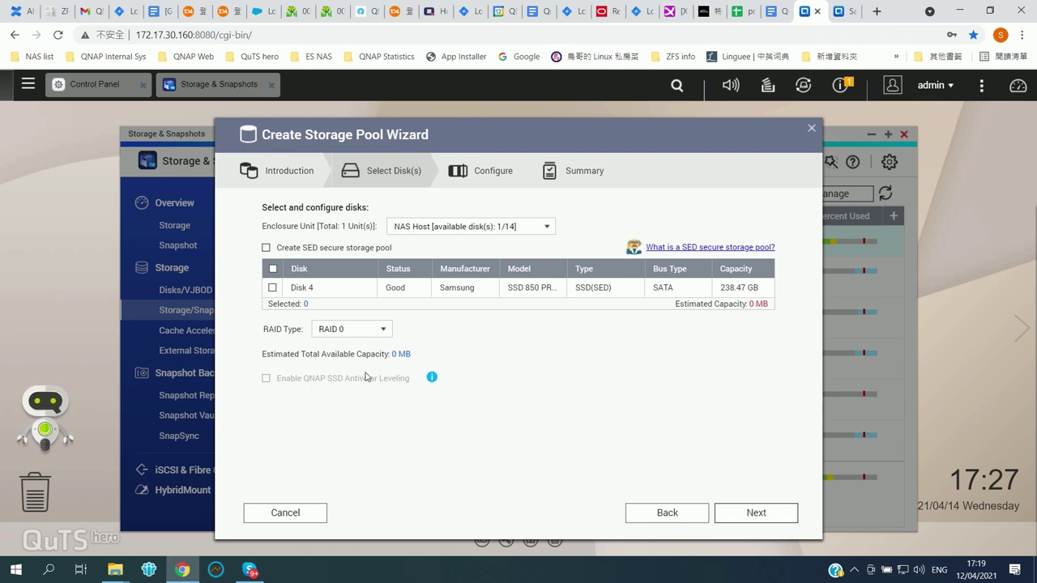
mouse_move(434, 380)
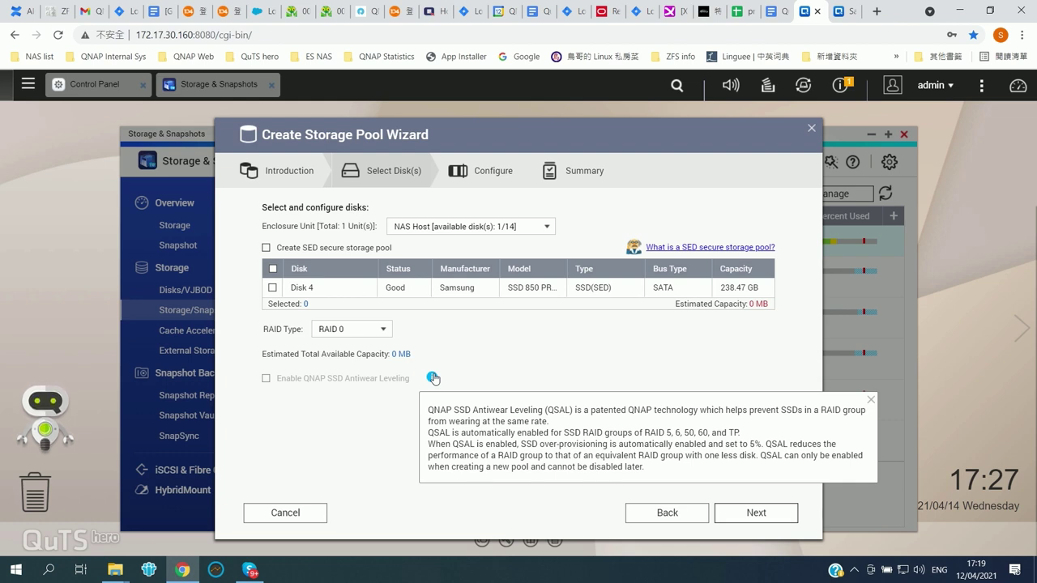
left_click(810, 128)
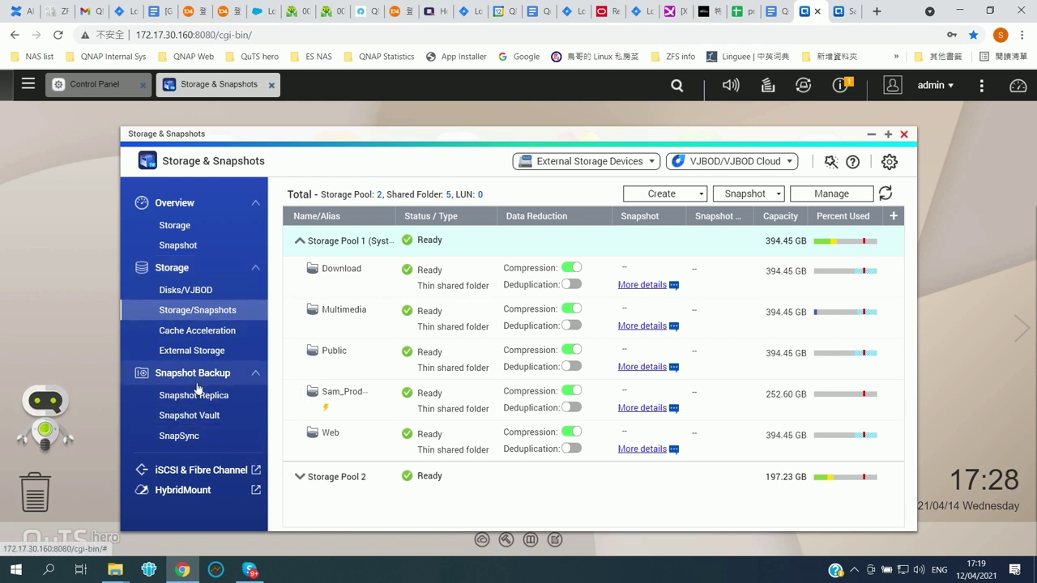
Step: Open SnapSync under Snapshot Backup and launch the Create a SnapSync Job wizard
left_click(192, 437)
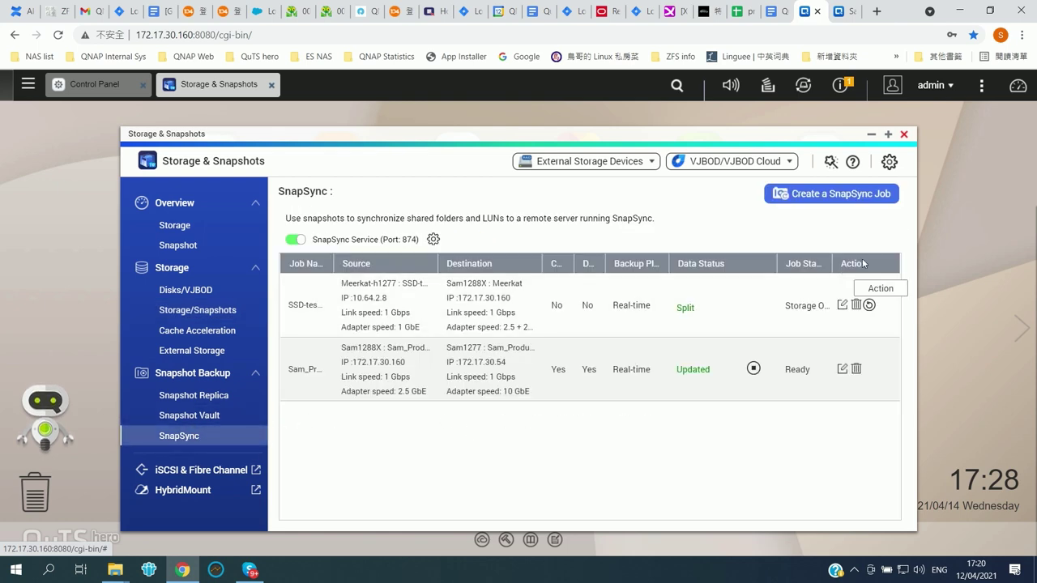
left_click(837, 198)
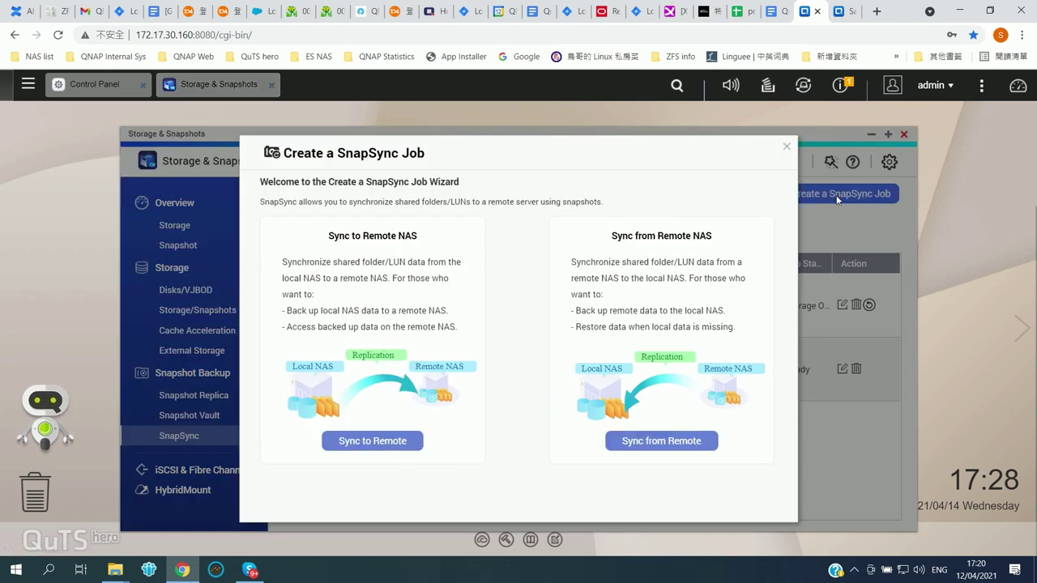
Step: Choose Sync to Remote and replace the default job name with 'Sam_SnapSync_fol'
left_click(390, 444)
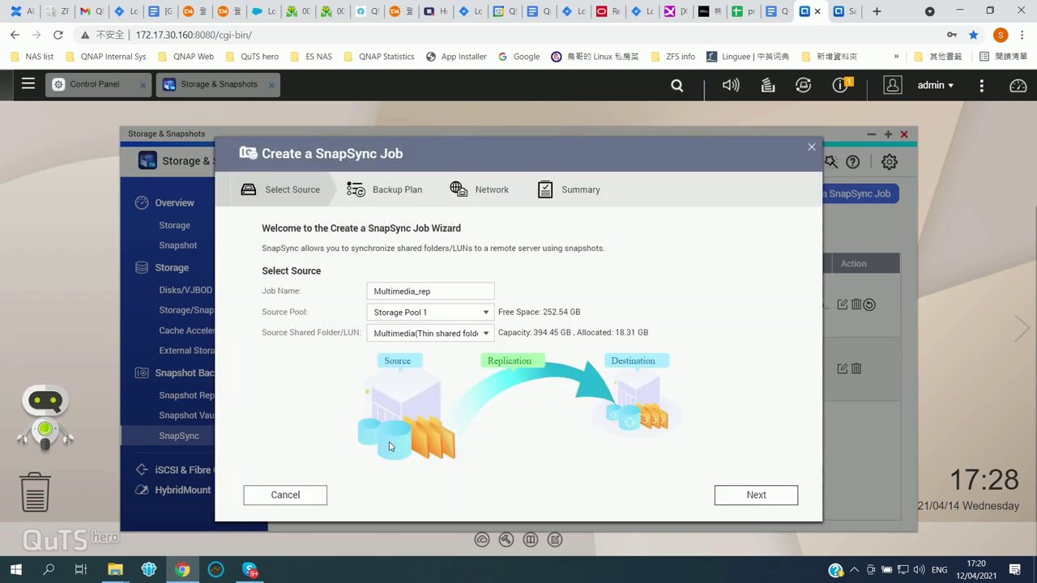
left_click_drag(451, 290, 339, 285)
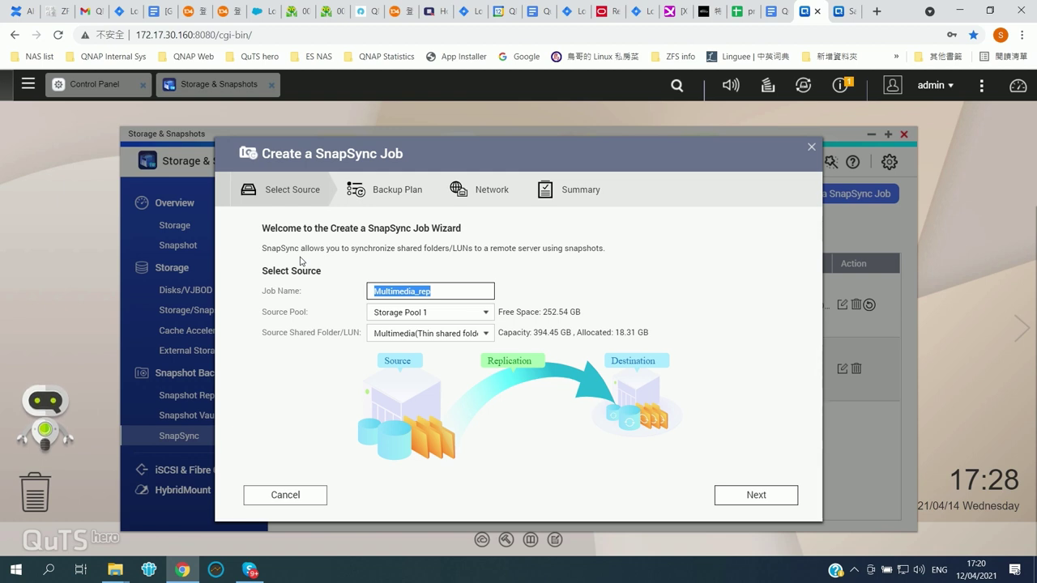
type("Sam_SnapSync")
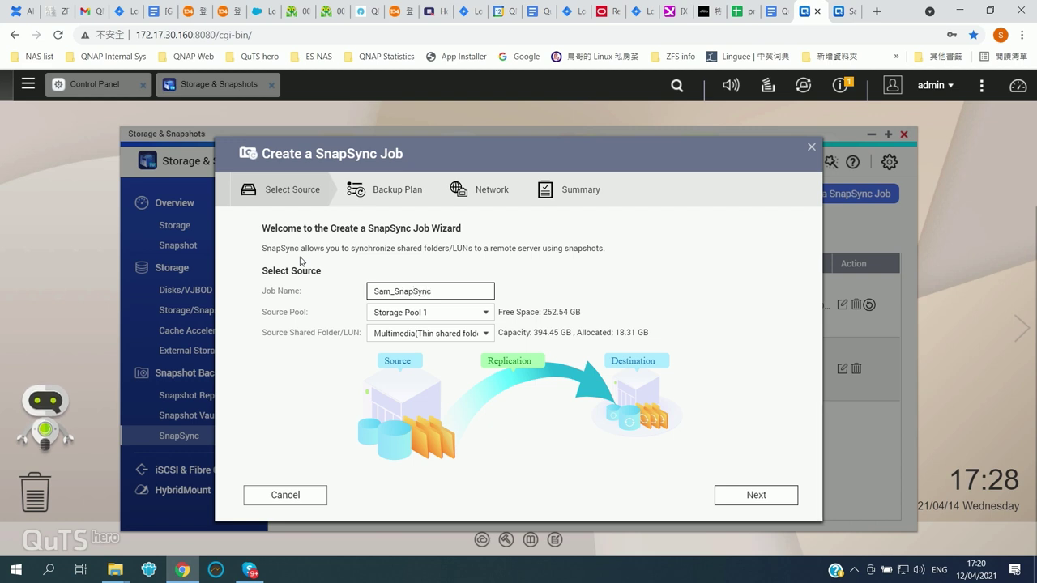
type("_fol")
Step: Select Sam_Production as the source shared folder and continue to the backup plan
left_click(475, 334)
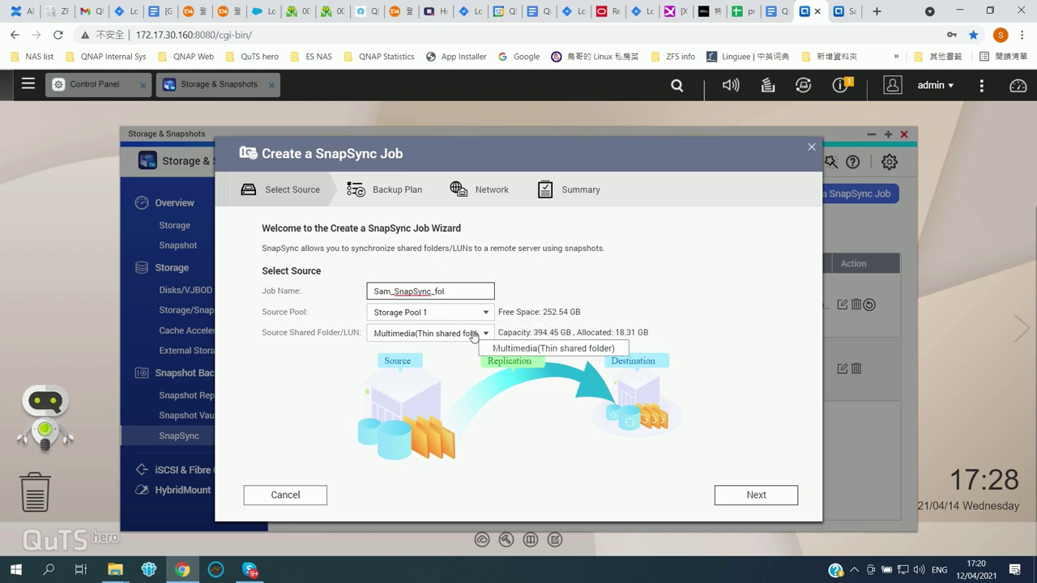
left_click(474, 334)
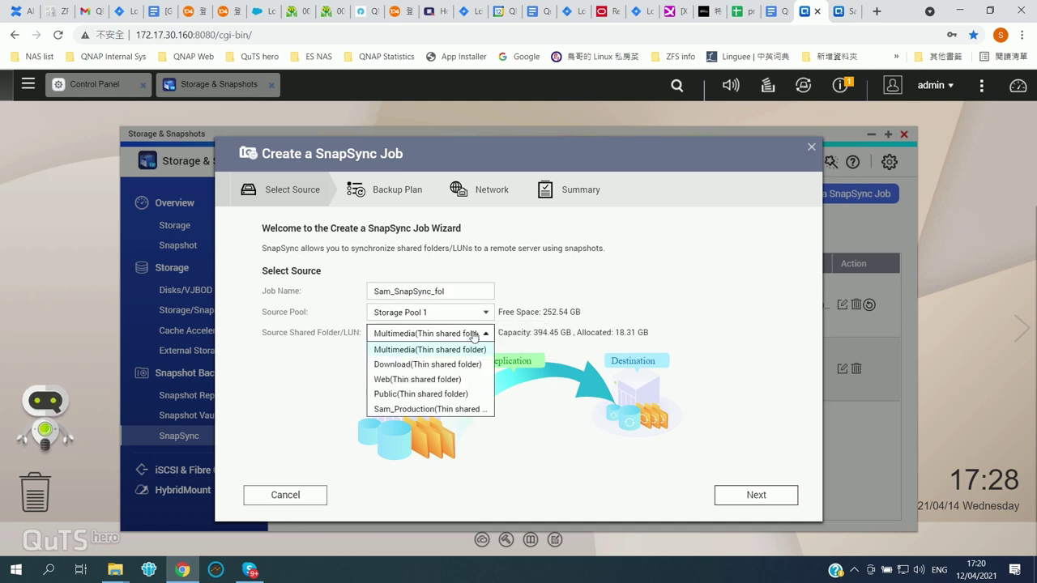
left_click(470, 409)
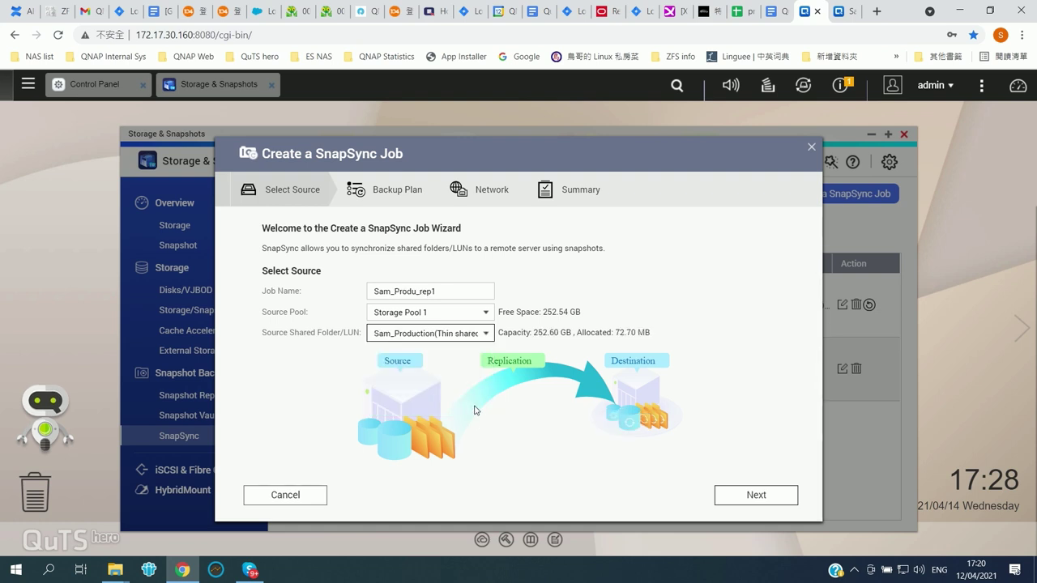
left_click(755, 496)
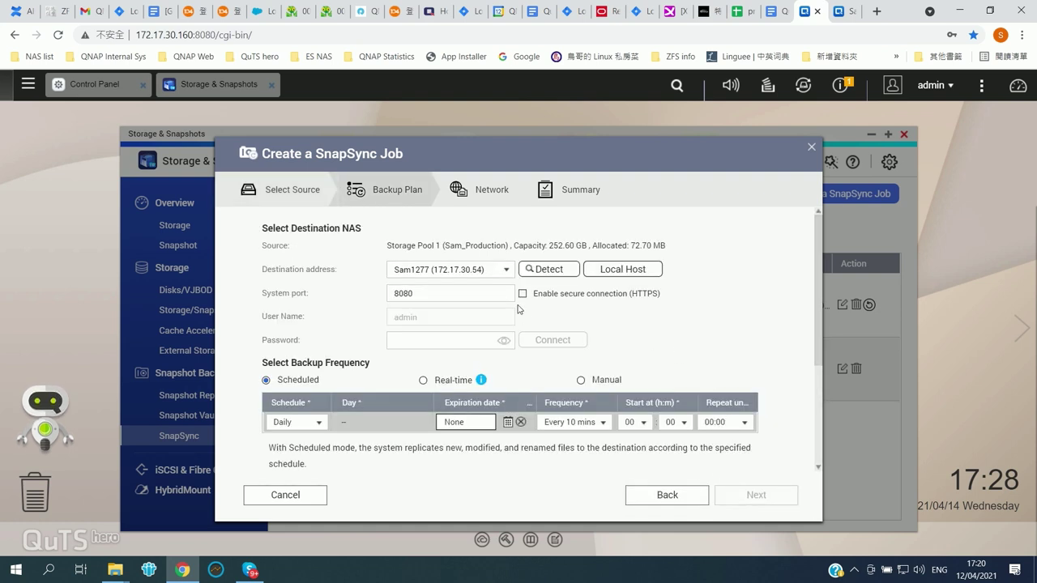
Step: Keep destination Sam1277 (172.17.30.54) and enter the remote NAS password
left_click(443, 271)
left_click(427, 341)
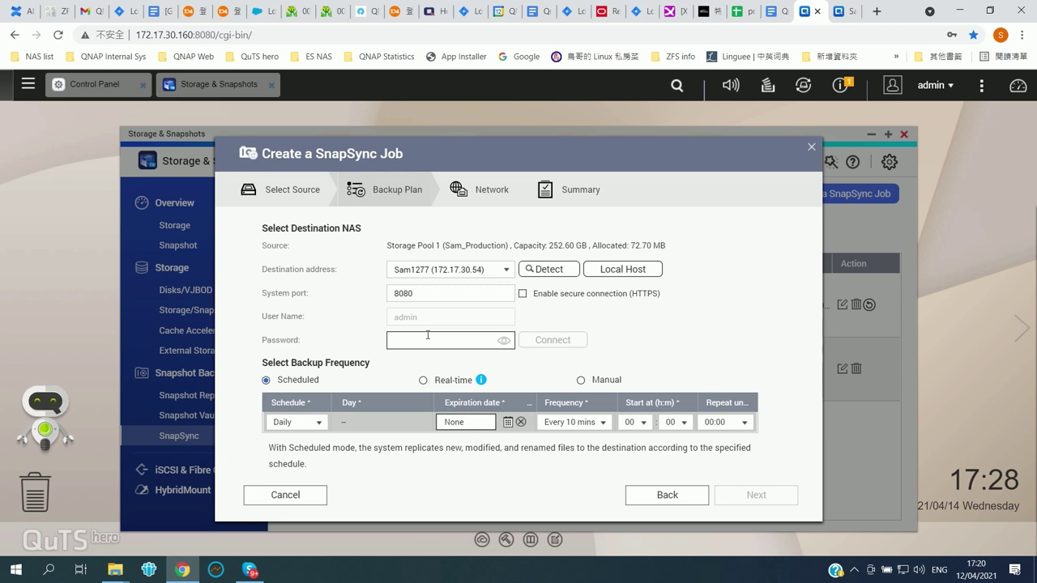
type("•••••••")
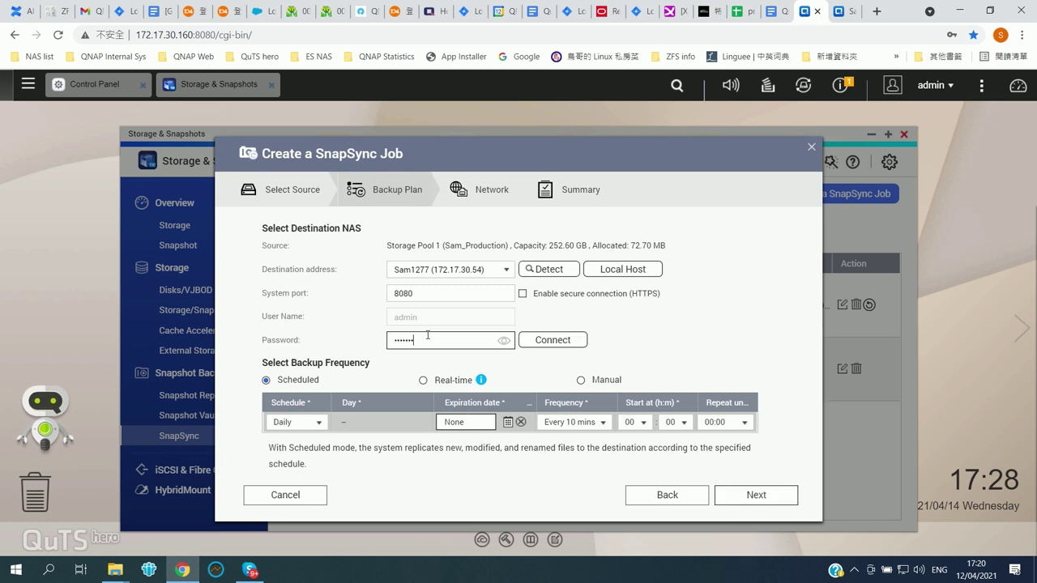
scroll(465, 298, "down", 3)
scroll(466, 298, "up", 3)
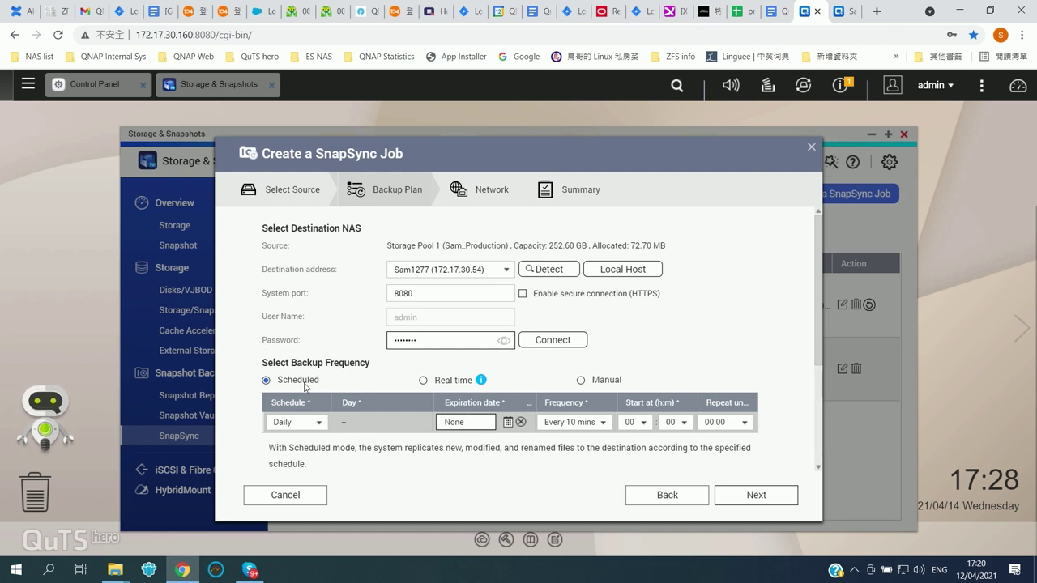
Step: Set the backup frequency to Real-time and connect to the destination NAS
left_click(423, 380)
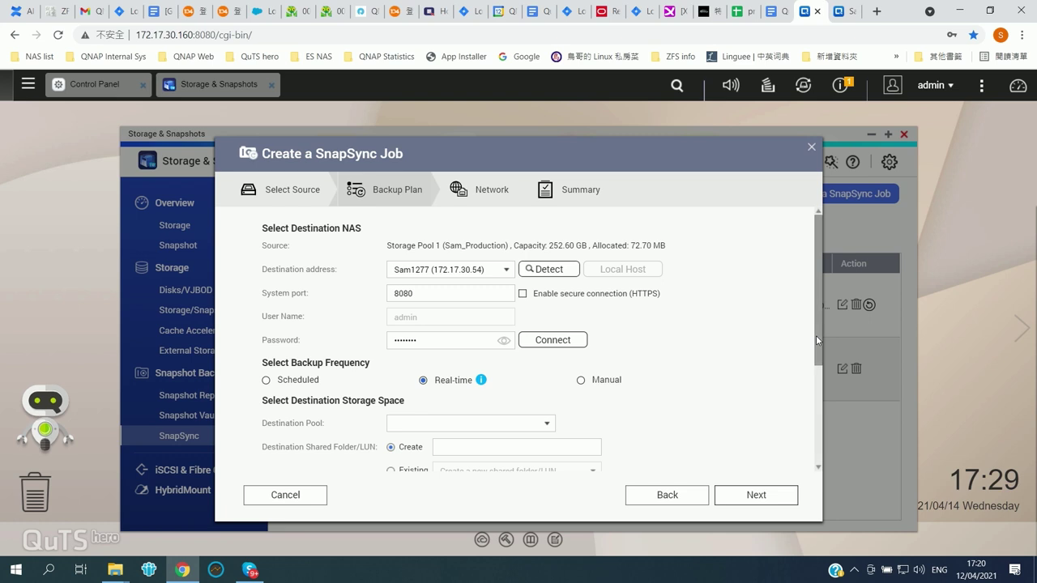
scroll(807, 409, "down", 2)
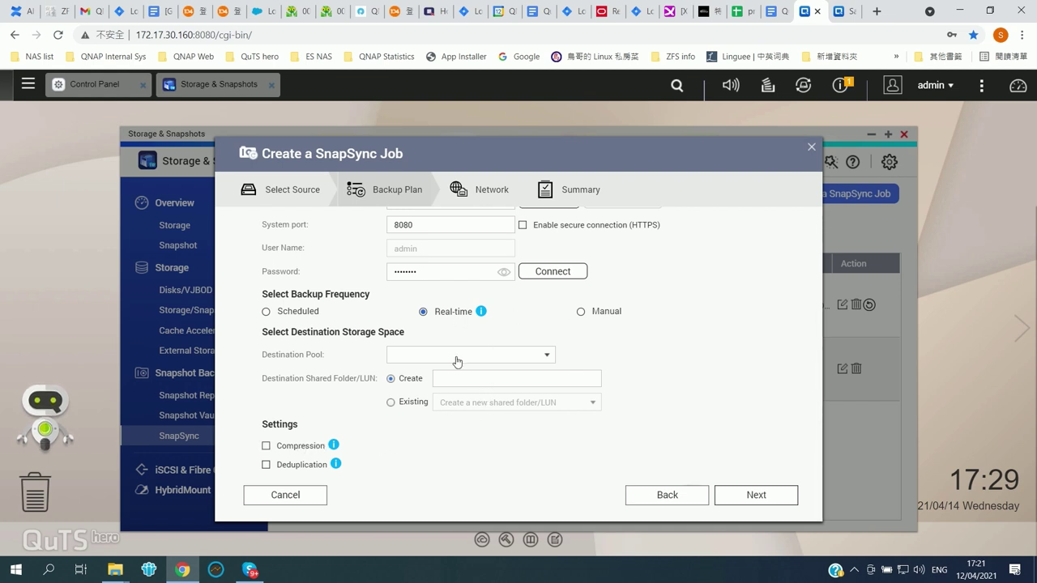
left_click(576, 269)
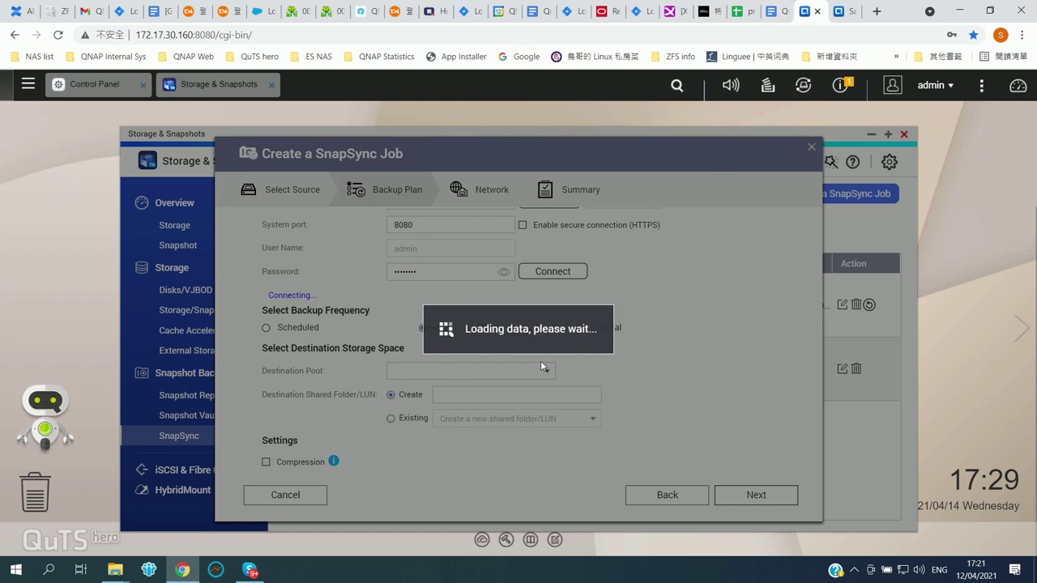
Step: On the 172.17.30.54 tab, open Storage & Snapshots > SnapSync to view the real-time job
left_click(842, 12)
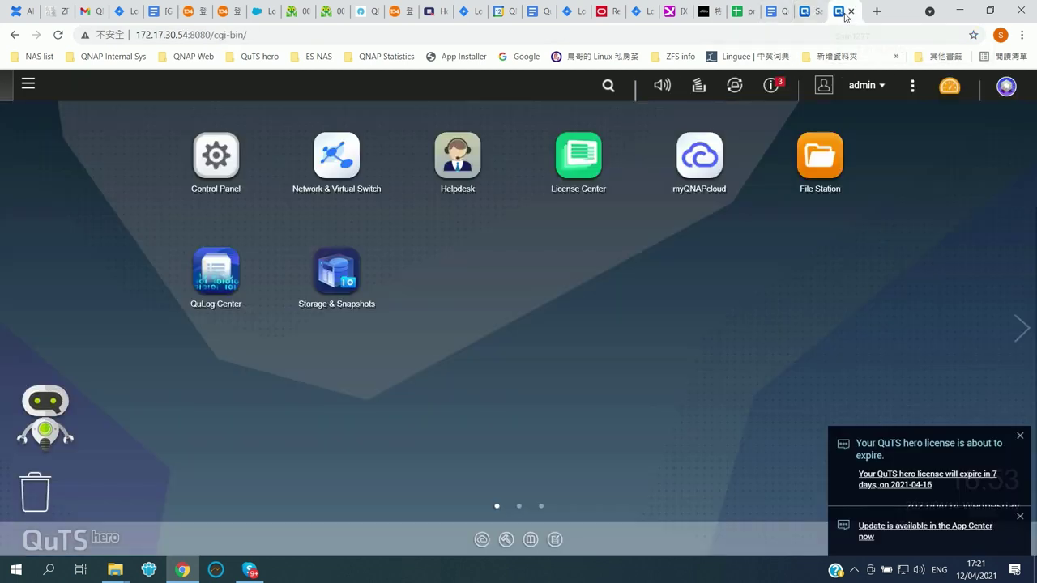
left_click(336, 272)
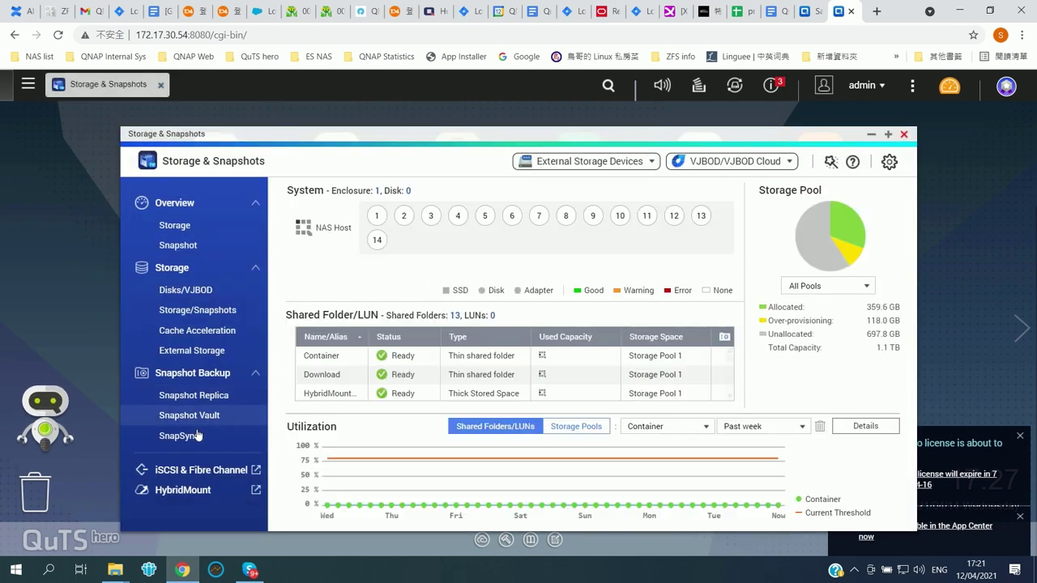
left_click(194, 435)
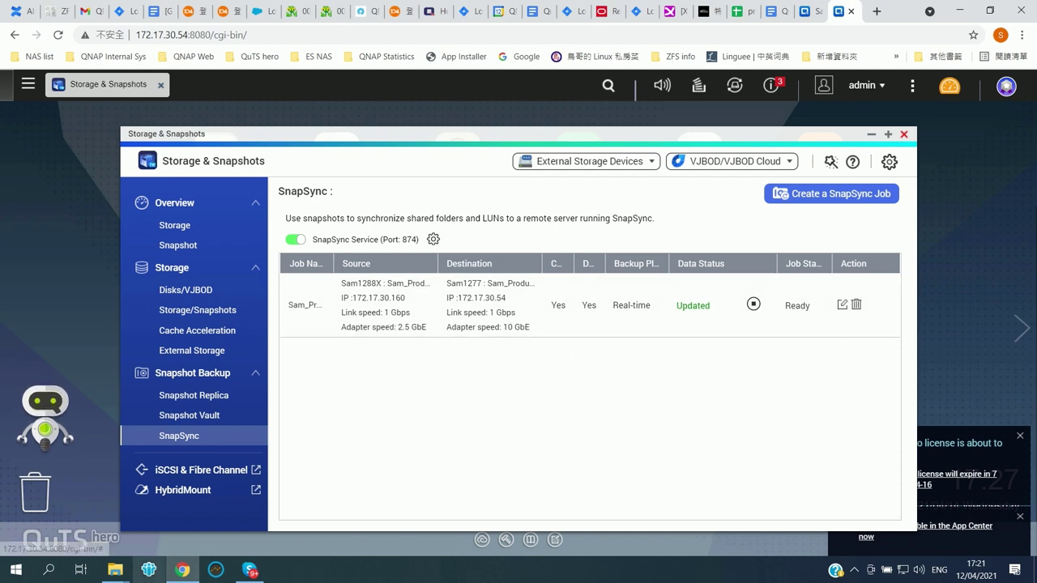
mouse_move(125, 573)
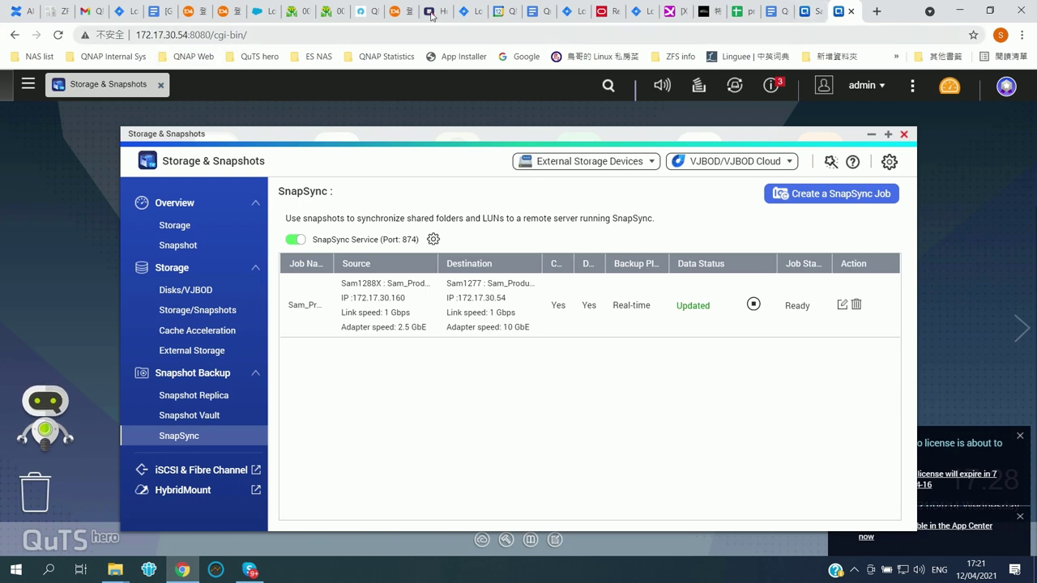
Step: Return to the 172.17.30.160 tab and bring up the S: and T: Explorer windows side by side
left_click(809, 11)
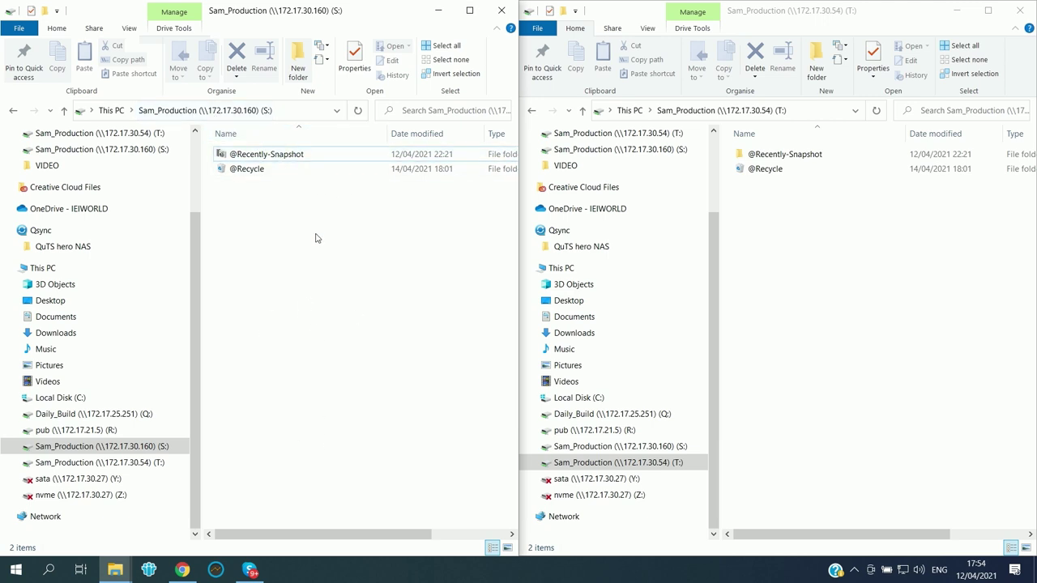
left_click(896, 346)
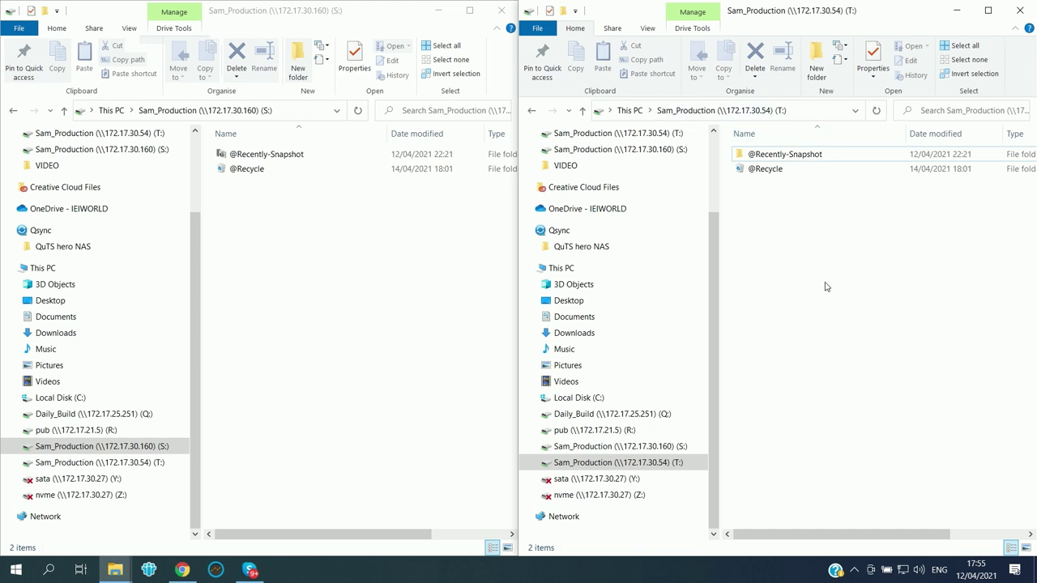
left_click(475, 327)
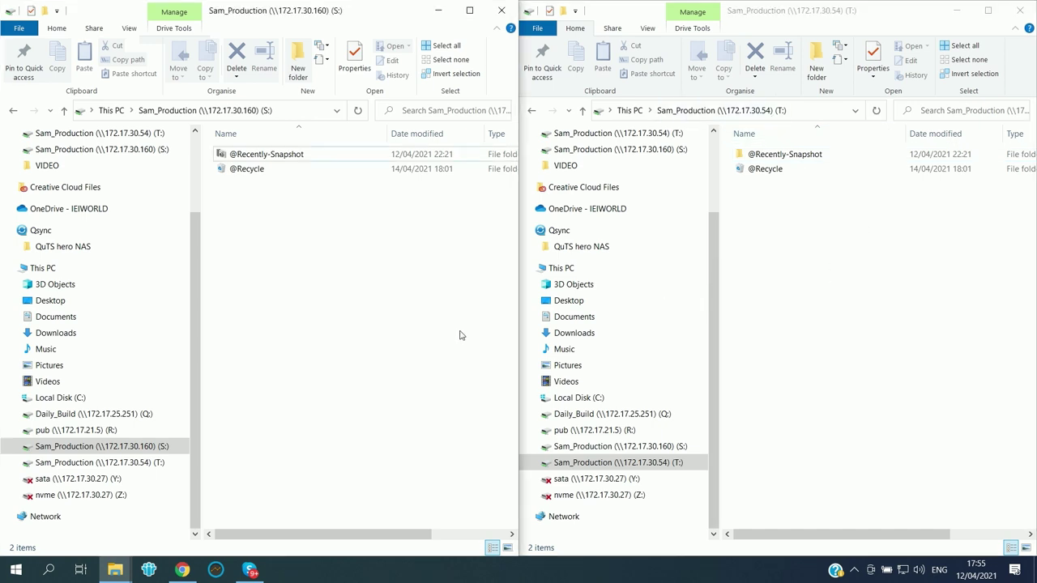
Step: Preview Market Outlook SD-WAN_2018-2023_Worldwide.pdf from Documents, then copy it into the S: share
right_click(115, 570)
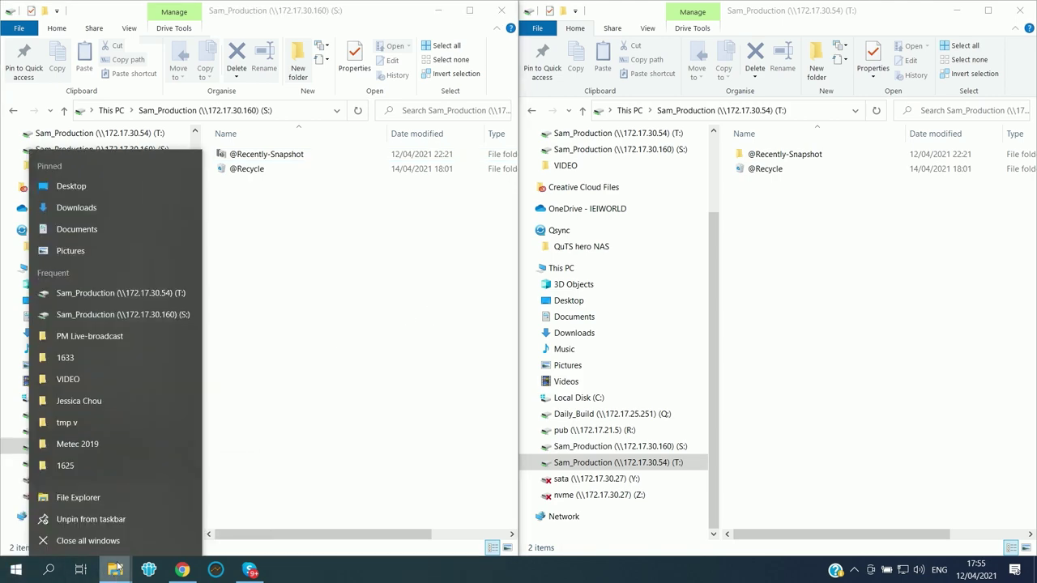
left_click(117, 572)
left_click(235, 512)
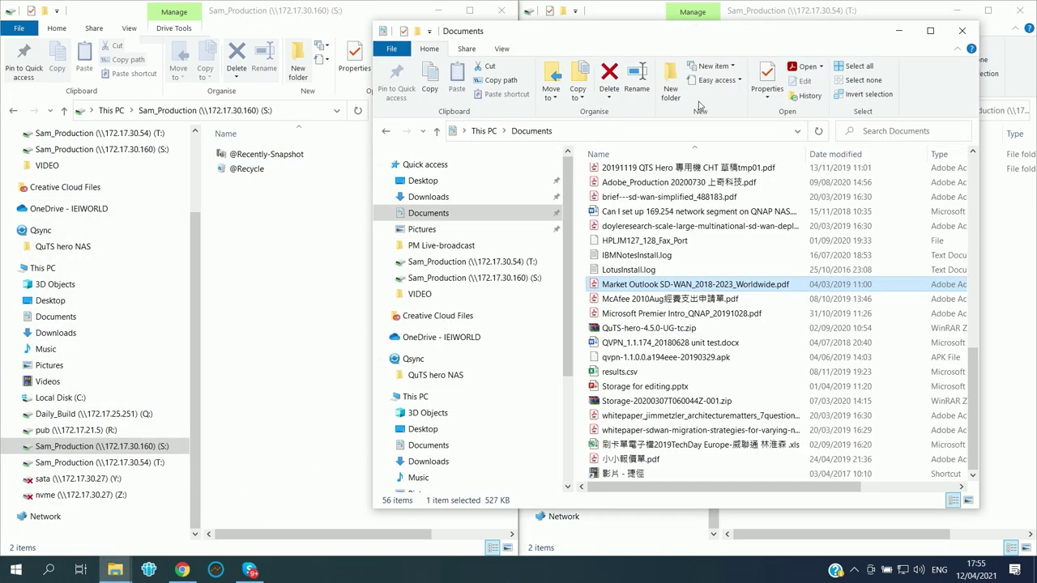
double_click(679, 285)
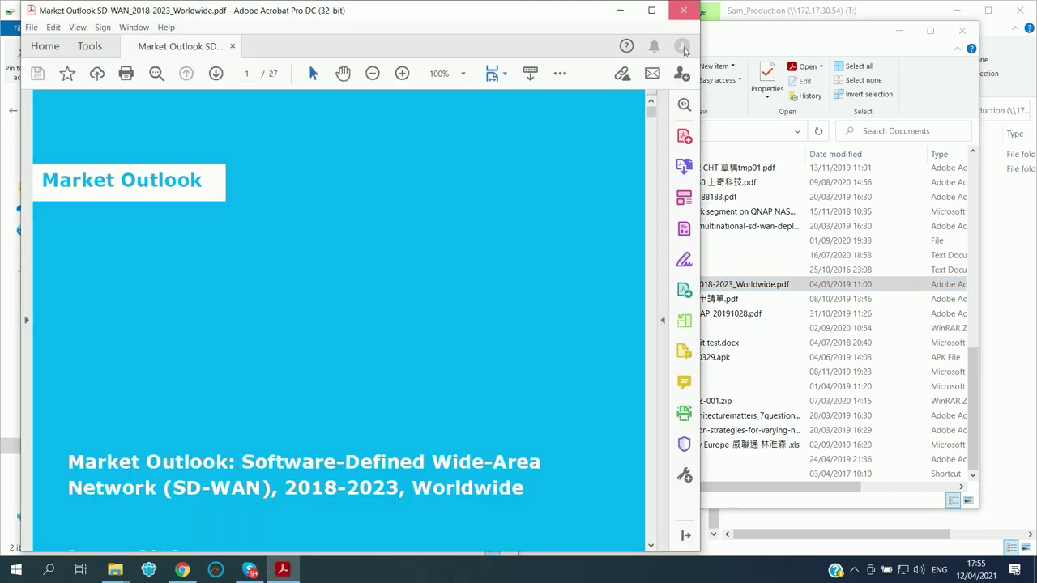
left_click(683, 10)
left_click_drag(684, 288, 290, 271)
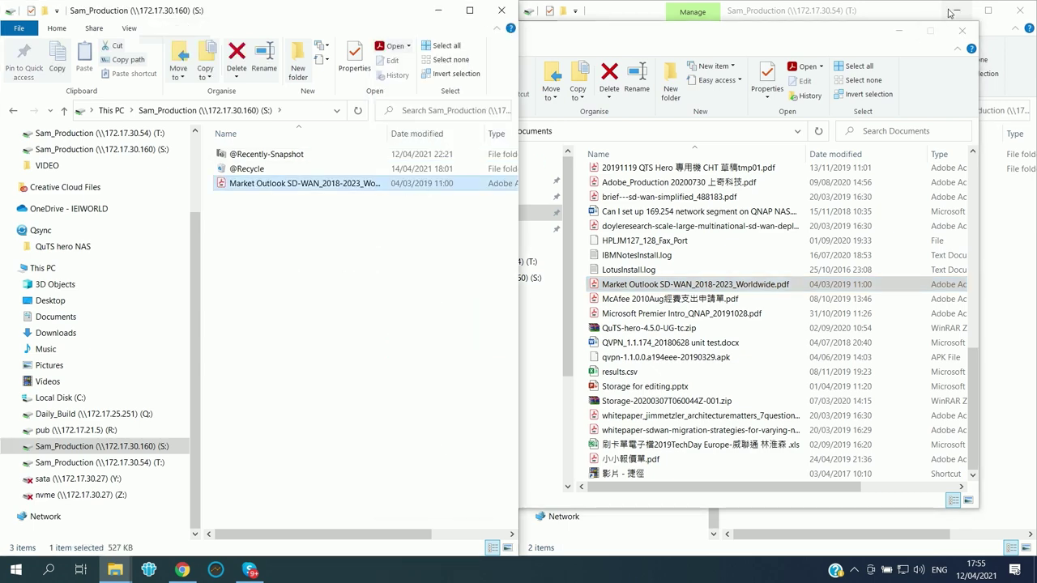
left_click(962, 30)
left_click(304, 386)
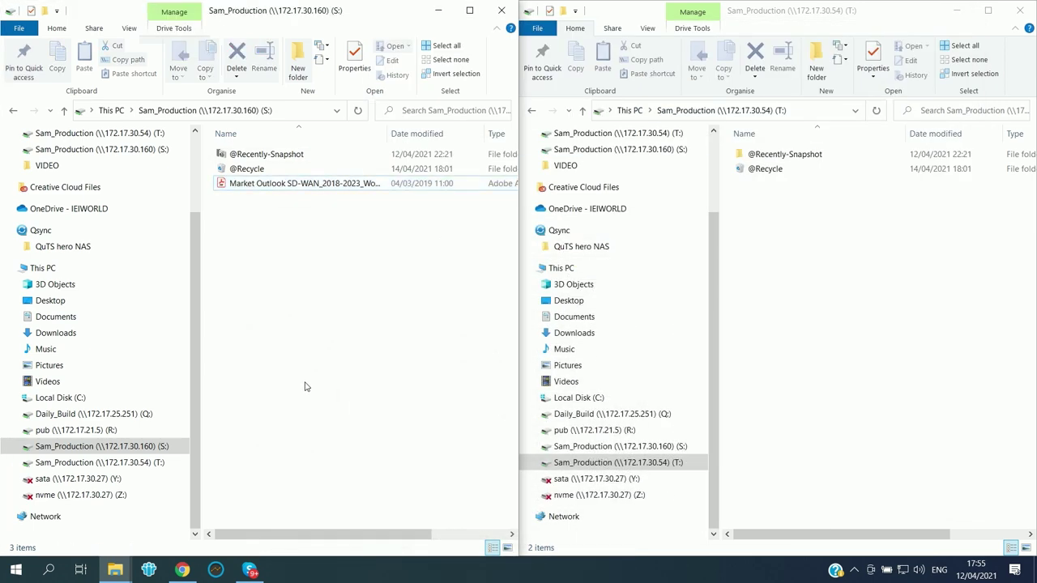
Step: Refresh the T: window and widen its Name column to show the replicated PDF
right_click(808, 303)
left_click(847, 360)
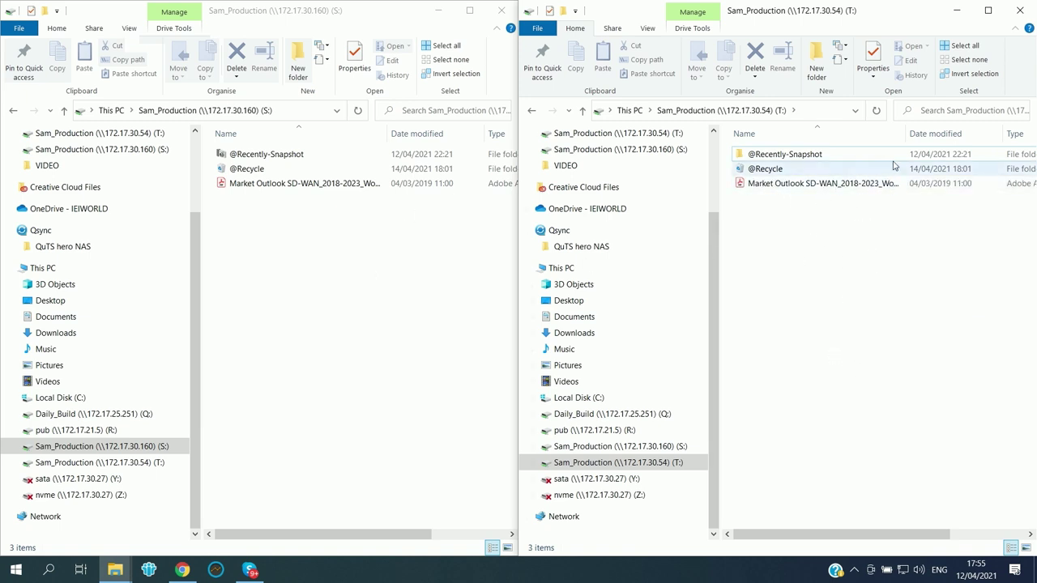
left_click_drag(906, 135, 921, 135)
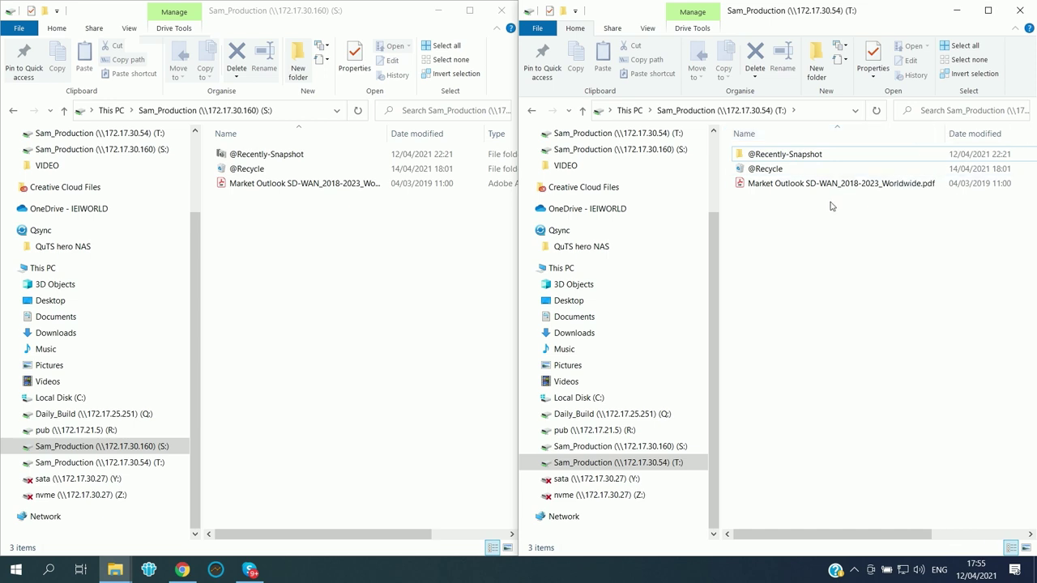
Step: Attempt to rename the PDF on T: by removing the 3 from 2023, then cancel the write-protected error
left_click(877, 186)
left_click(879, 186)
left_click(881, 183)
key("BackSpace")
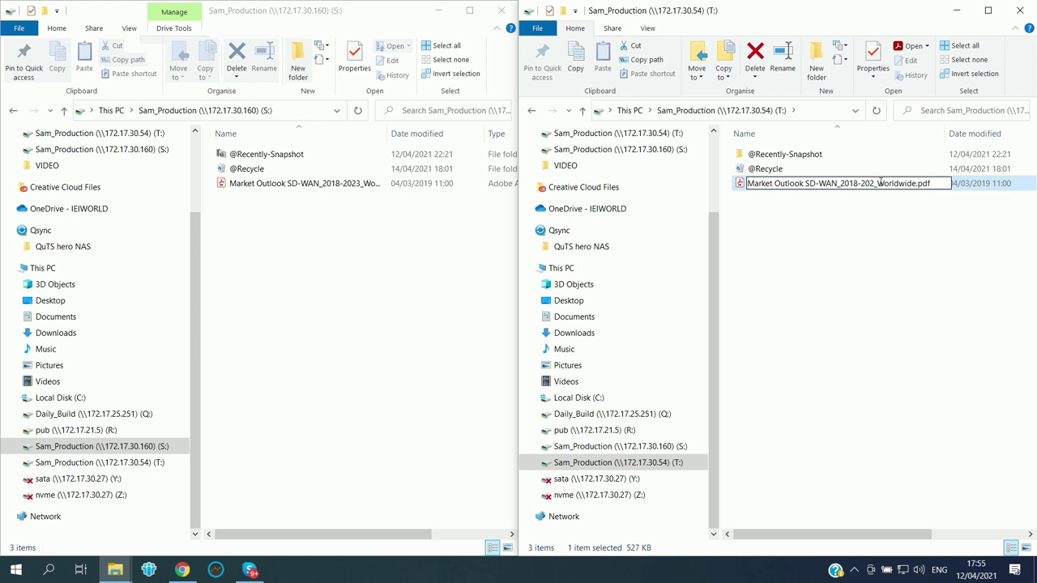
left_click(871, 229)
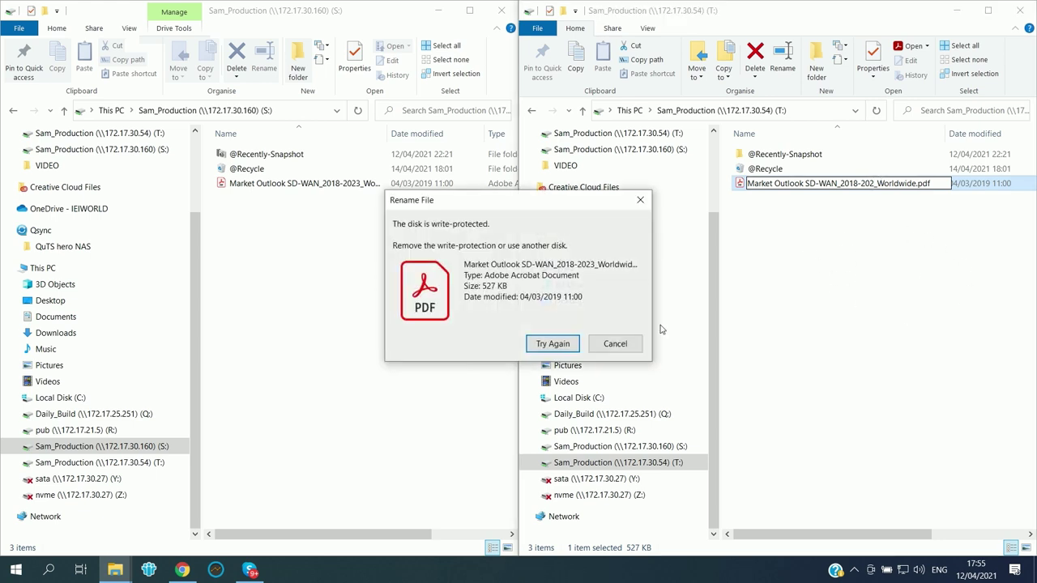
left_click(552, 344)
left_click(624, 345)
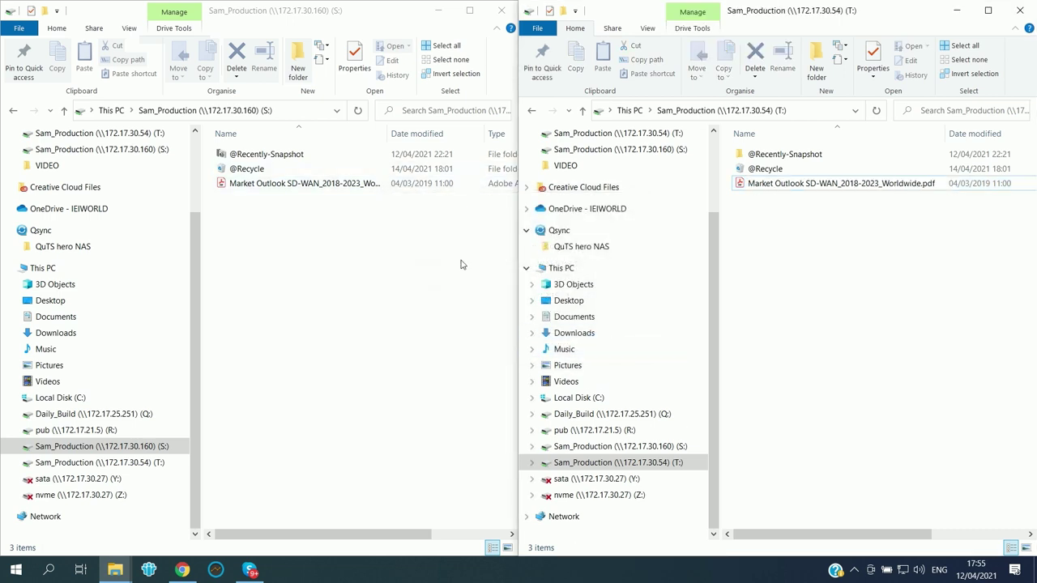
Step: Rename the PDF on S: to Market Outlook SD-WAN_2018-2024_Worldwide.pdf
left_click(351, 187)
left_click(356, 184)
left_click(356, 184)
key("shift+Right")
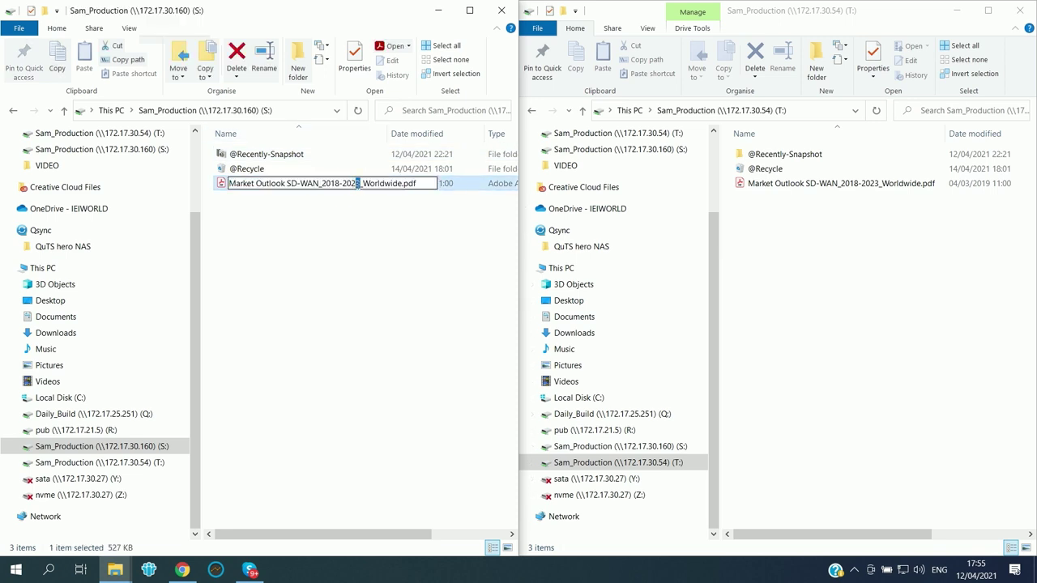
type("4")
key("Return")
Step: Refresh the T: window to confirm the renamed PDF has replicated
left_click(818, 314)
right_click(826, 276)
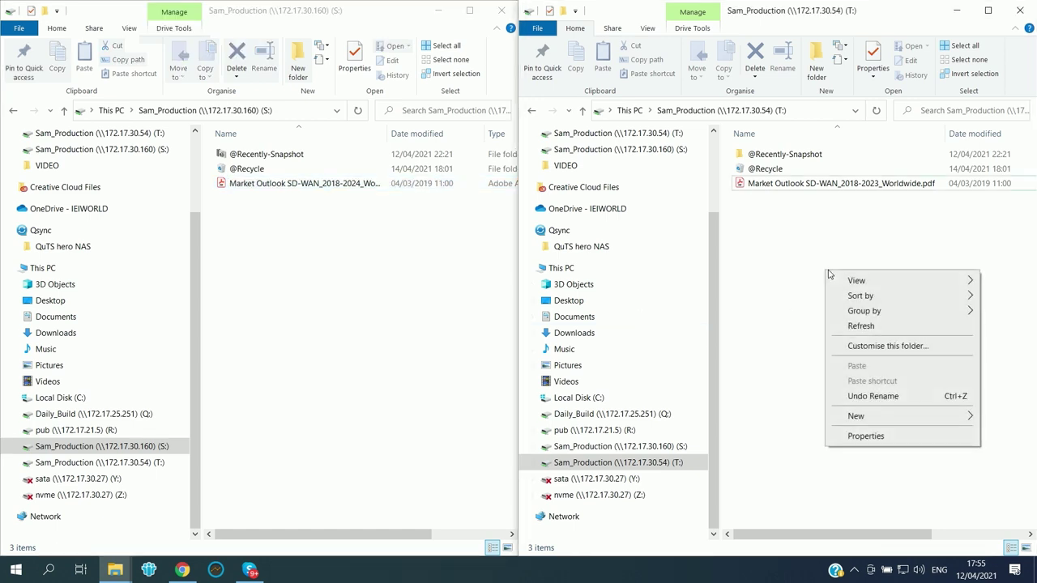
left_click(879, 324)
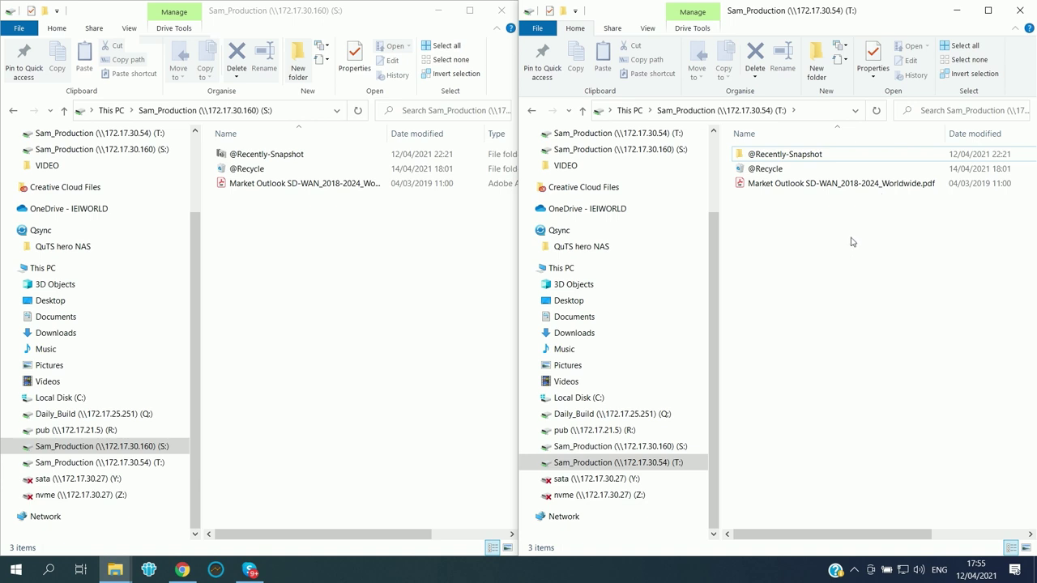
left_click(356, 294)
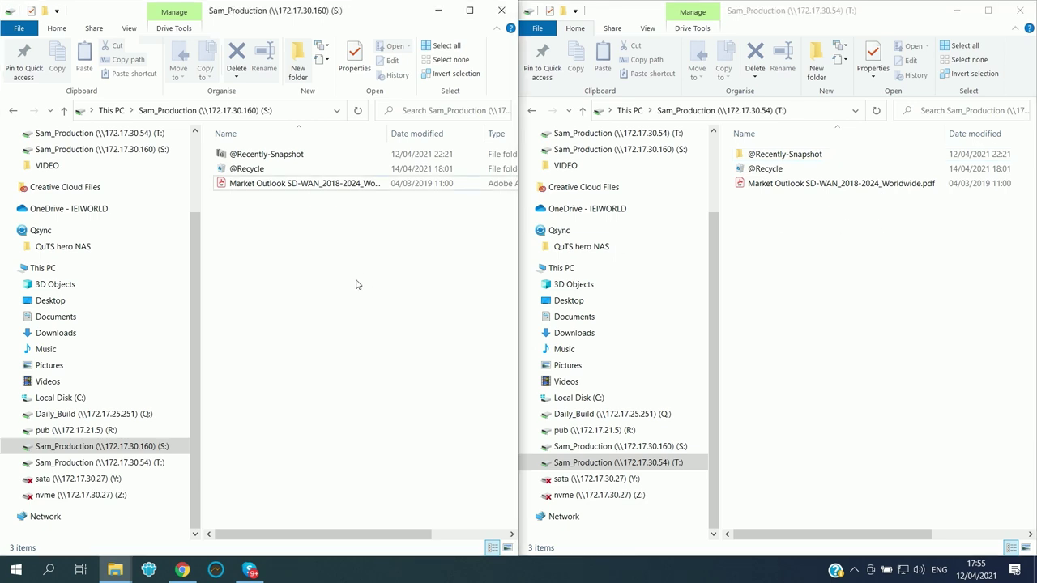
Step: Create a new text document named Snapsync.txt on the S: share
right_click(255, 266)
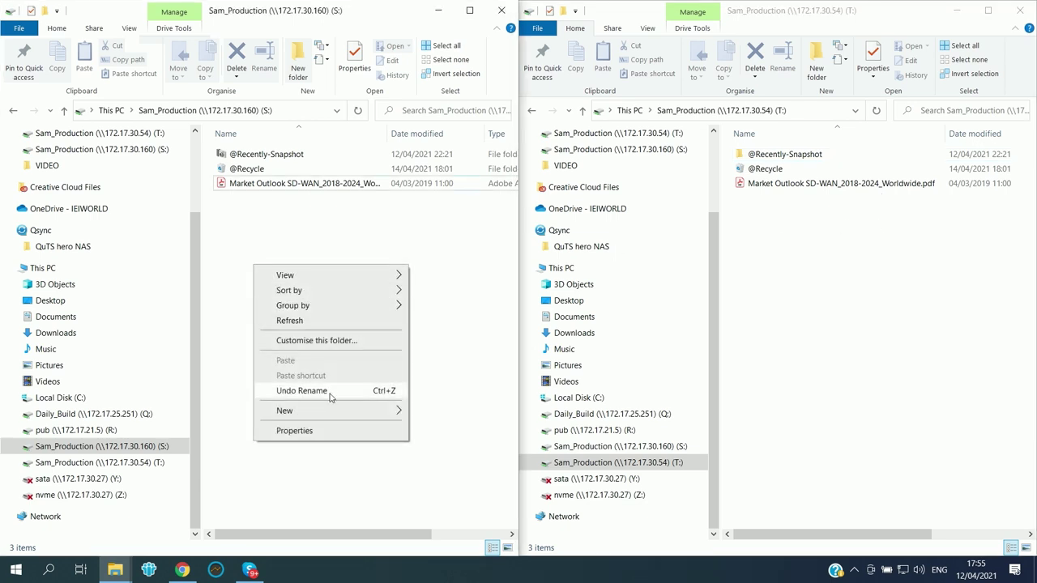
mouse_move(406, 413)
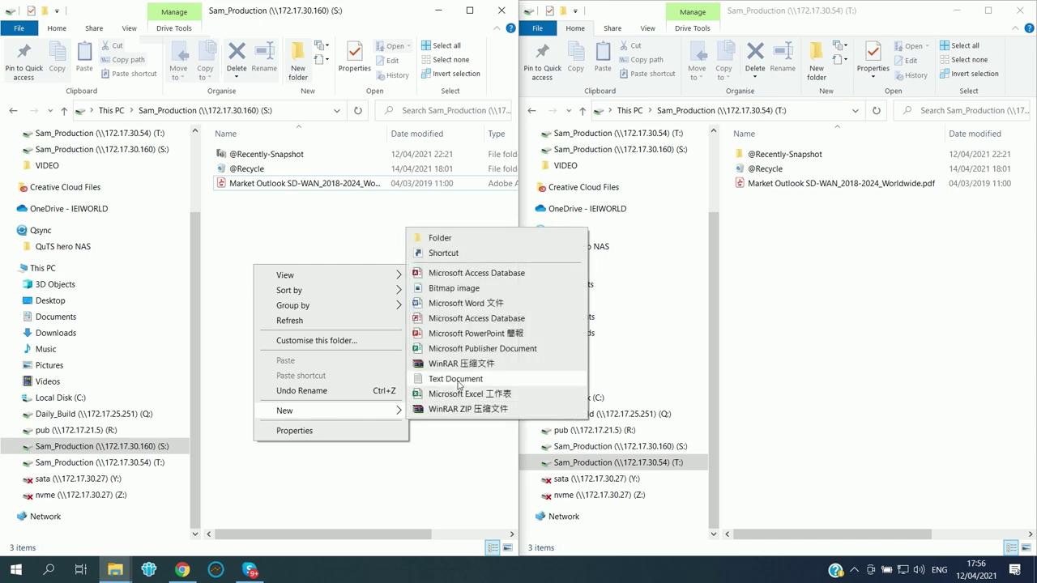
left_click(456, 379)
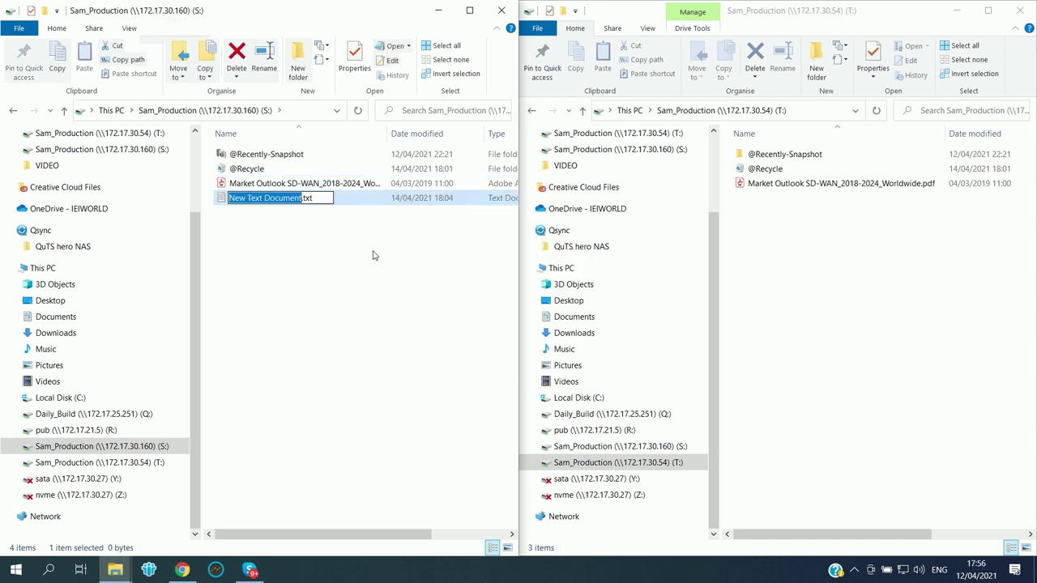
type("Snap")
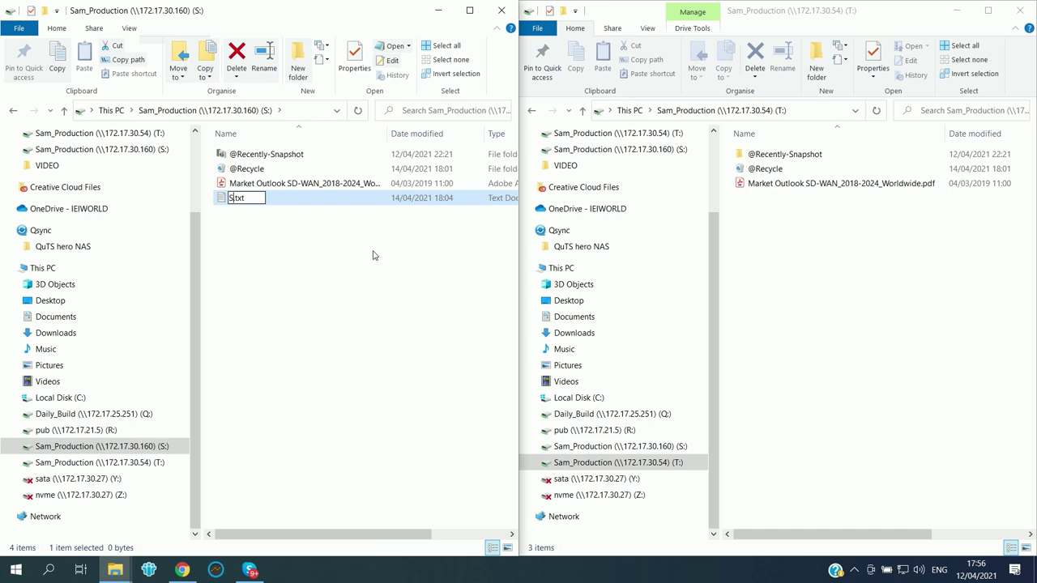
type("sync")
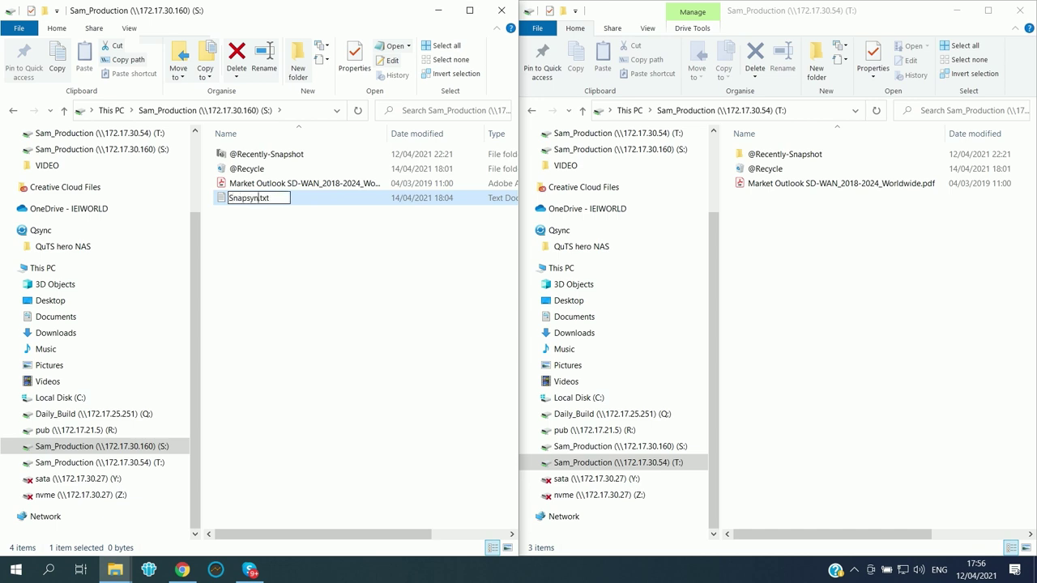
left_click(272, 231)
Step: Enter 00000 in Snapsync.txt and save it in Notepad
left_click(245, 204)
double_click(246, 204)
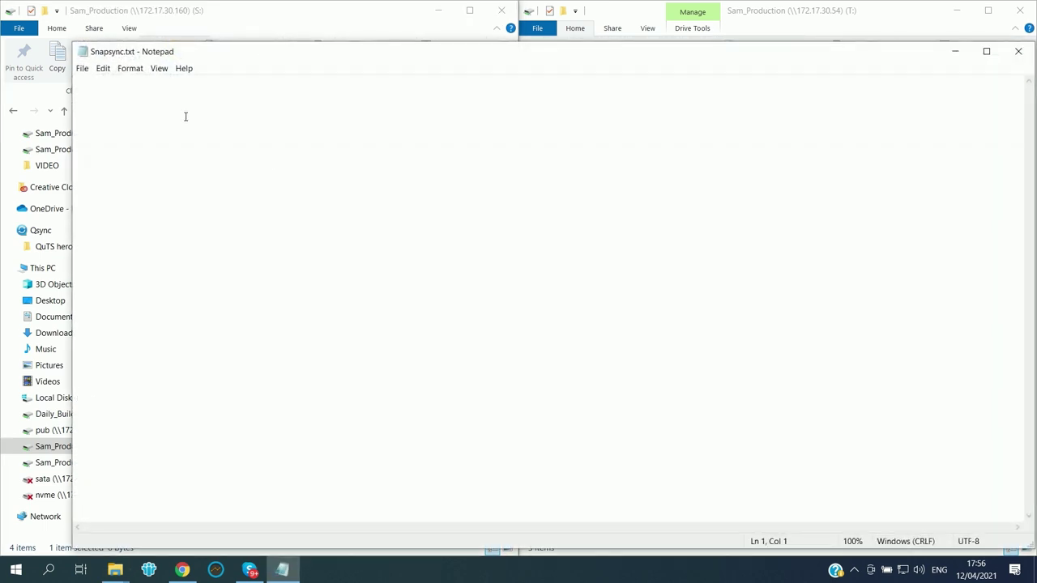
type("00000")
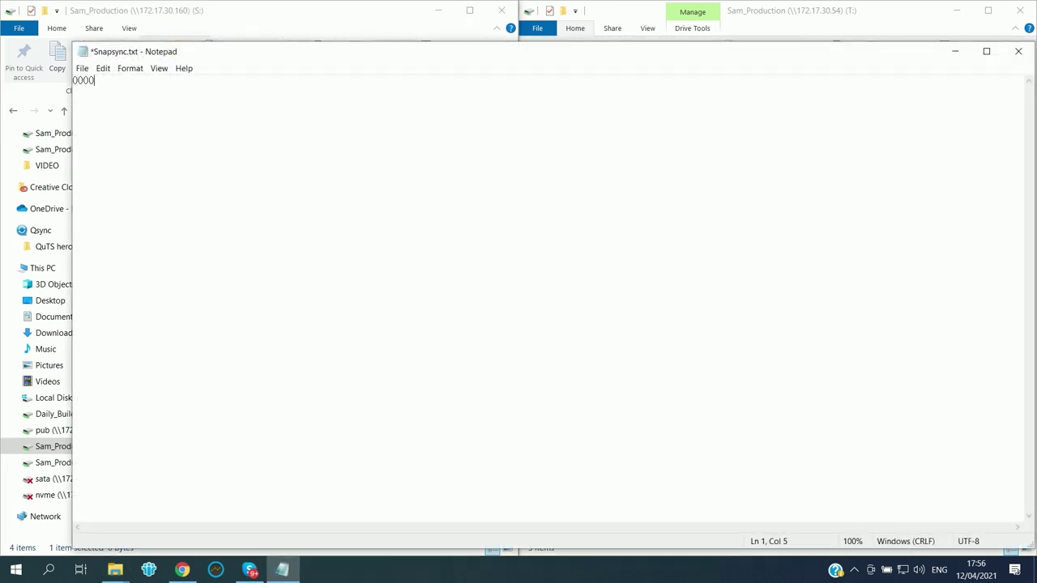
left_click(82, 68)
left_click(102, 121)
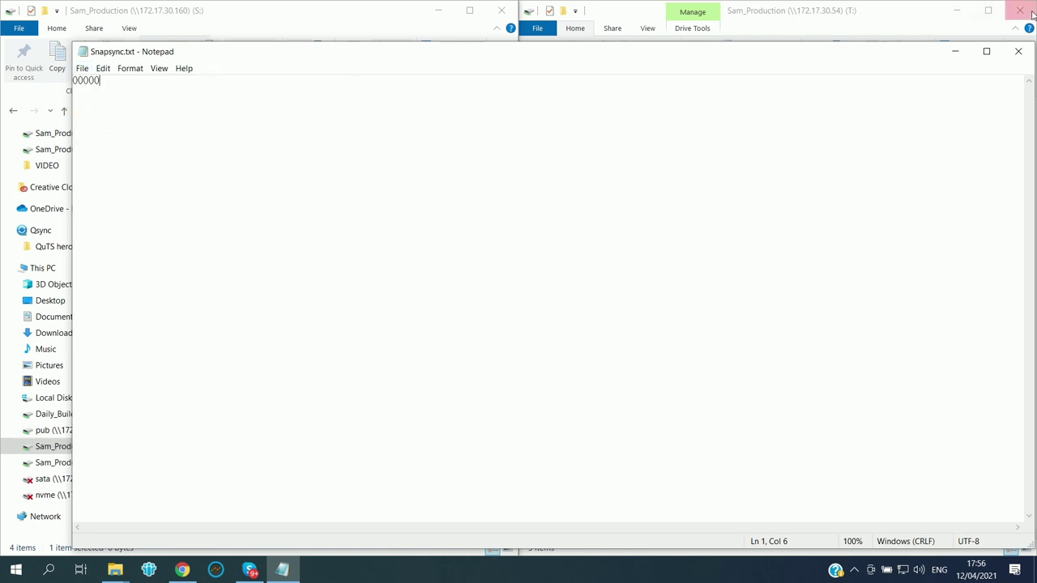
left_click(1018, 51)
right_click(785, 273)
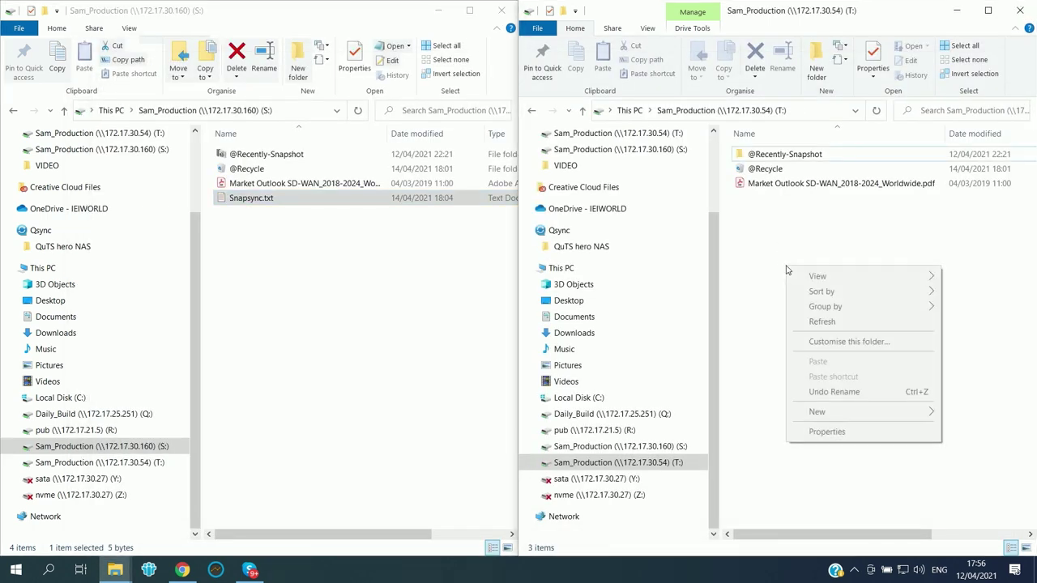
Step: Refresh T: and check the replicated Snapsync.txt copy there
left_click(815, 321)
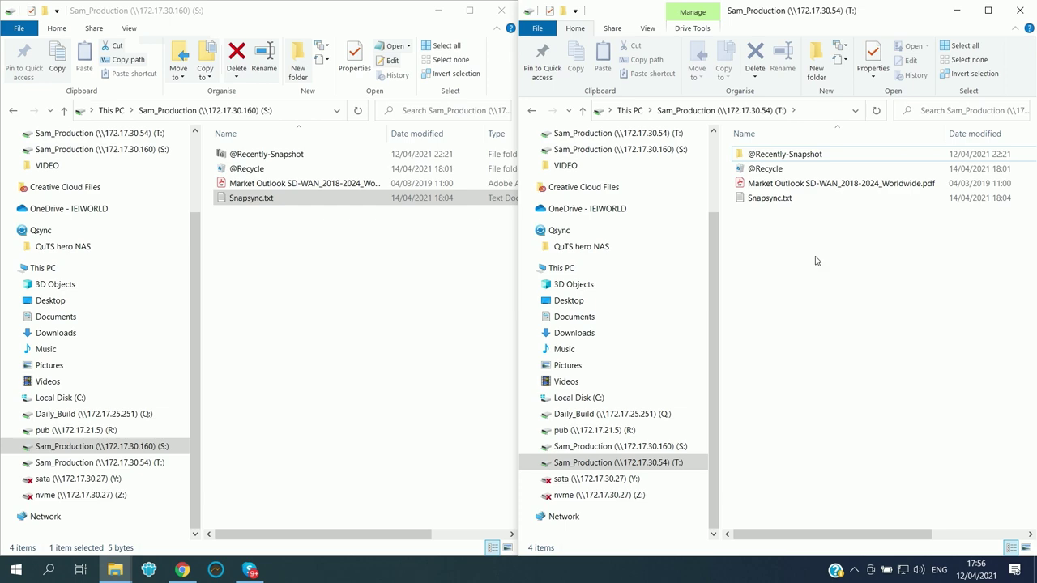
double_click(765, 199)
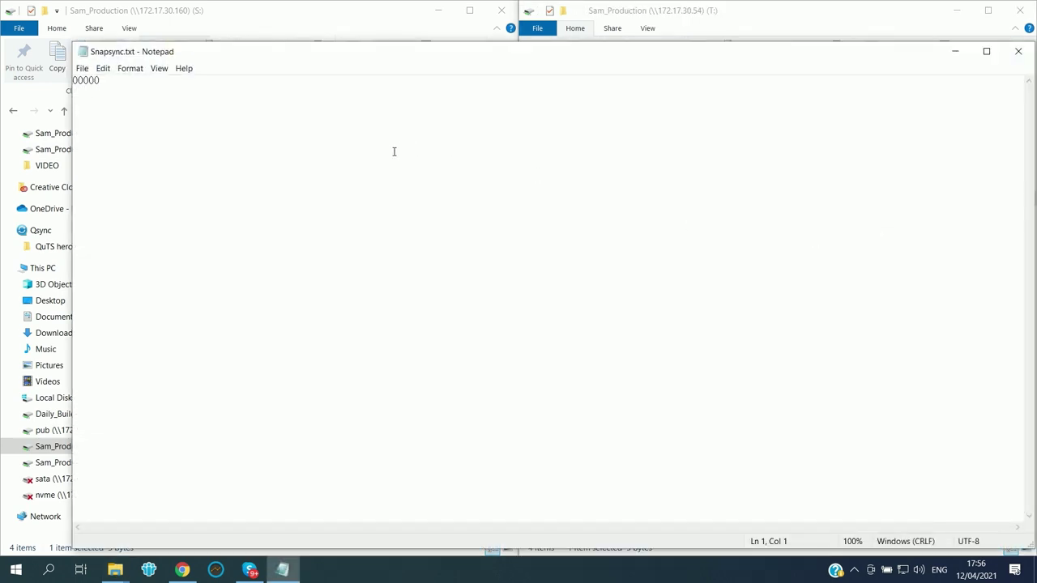
left_click(1018, 51)
Step: Replace the 00000 in the S: copy of Snapsync.txt with 12345 and save
left_click(273, 268)
double_click(251, 199)
left_click_drag(105, 75, 49, 78)
type("12345")
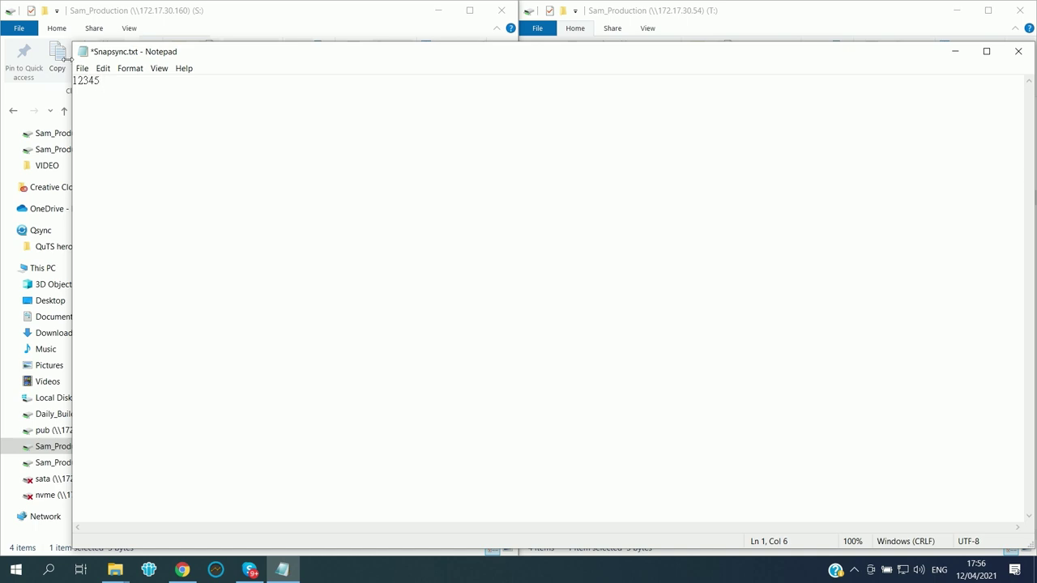
left_click(80, 69)
left_click(115, 121)
left_click(1017, 51)
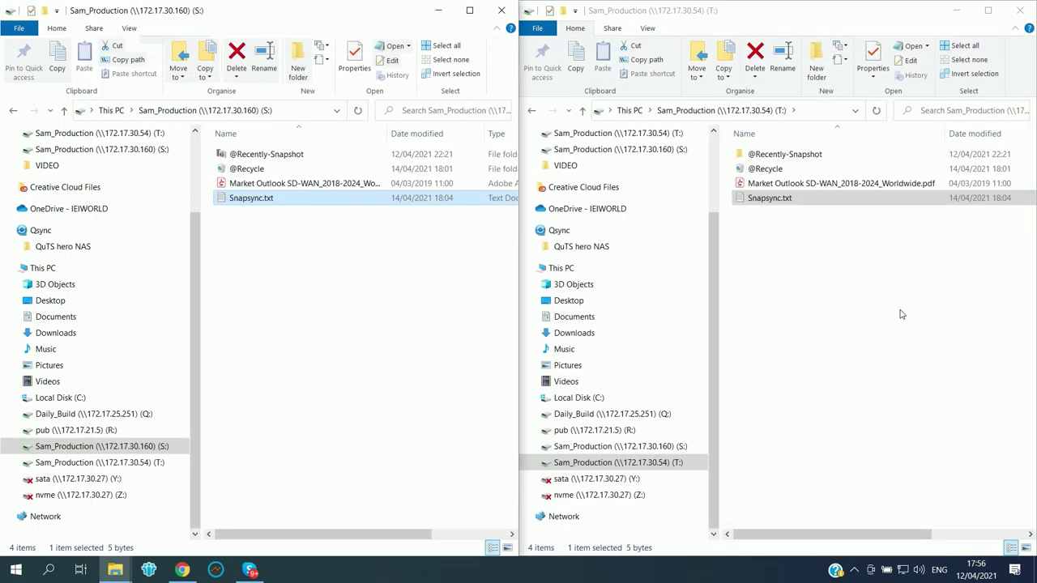
Step: Reopen the T: copy of Snapsync.txt to confirm it shows 12345
double_click(771, 199)
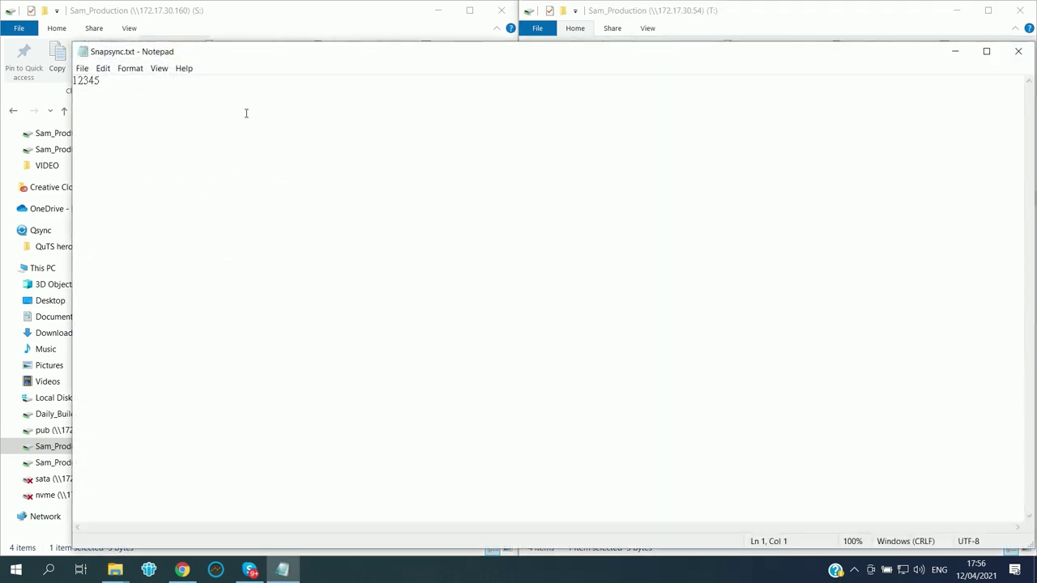
left_click_drag(280, 55, 696, 250)
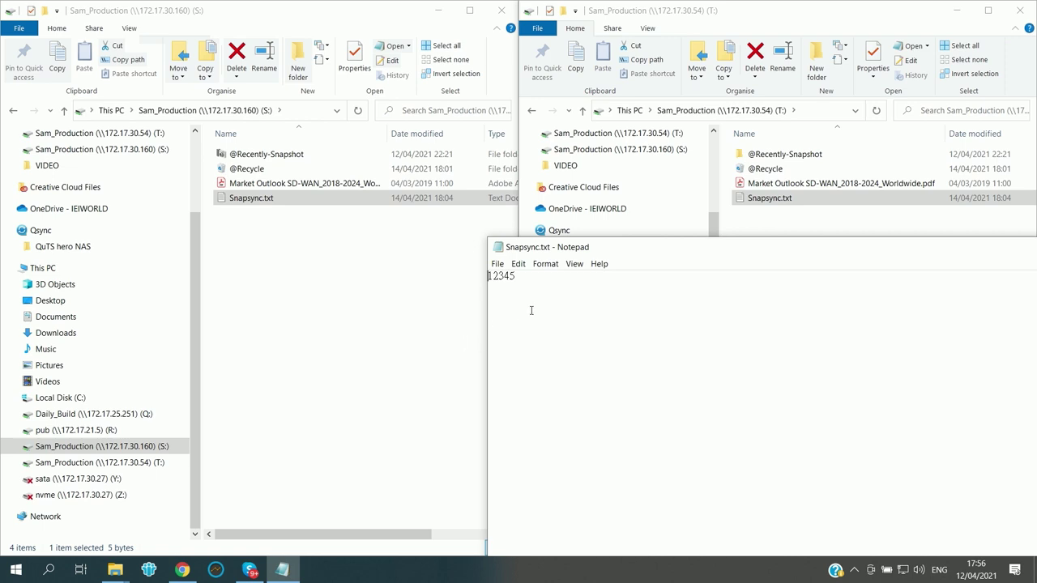
left_click_drag(837, 246, 441, 296)
left_click(997, 289)
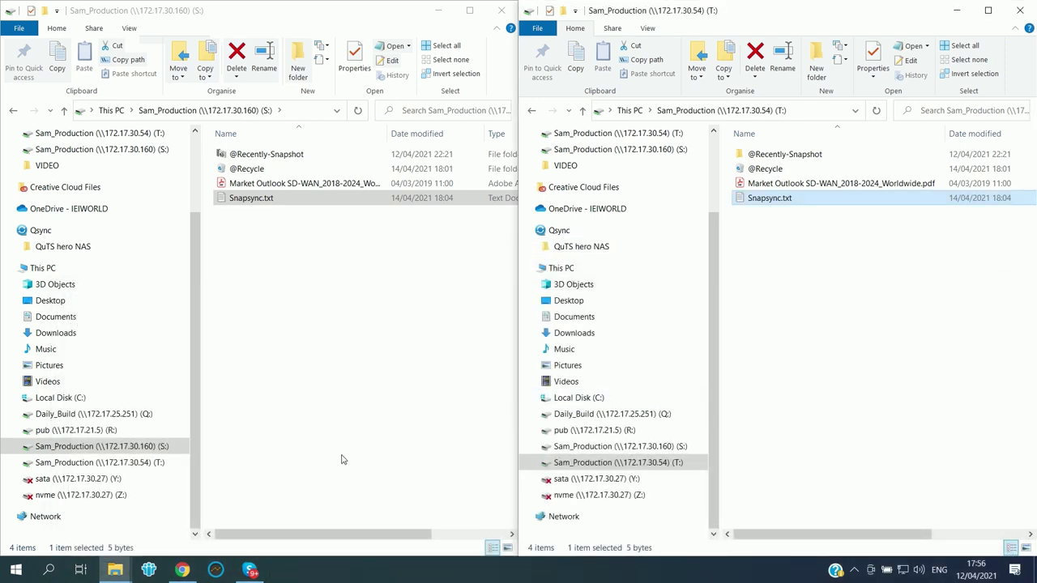